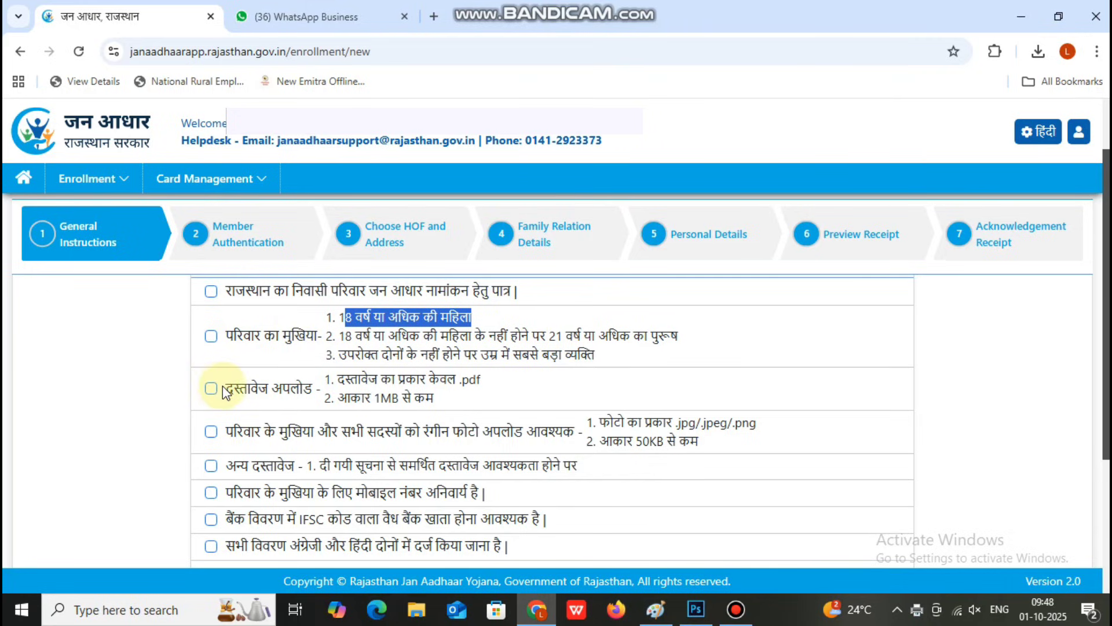
Step: Scroll through the General Instructions and tick the family's Aadhaar consent declaration
scroll(339, 446, down, 1)
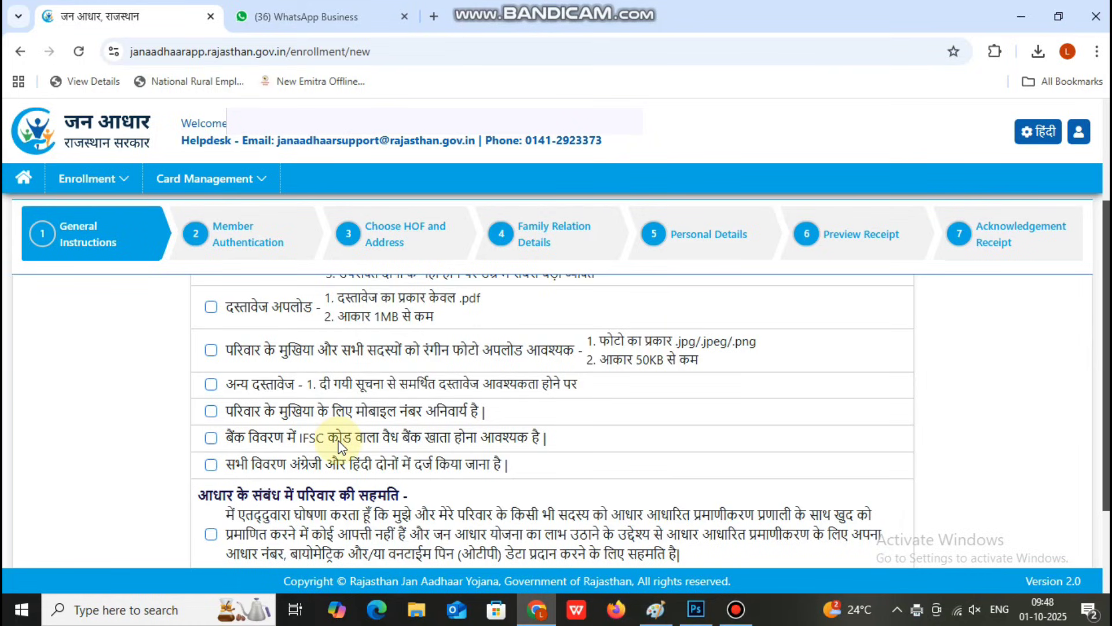
scroll(342, 446, down, 2)
scroll(248, 413, up, 3)
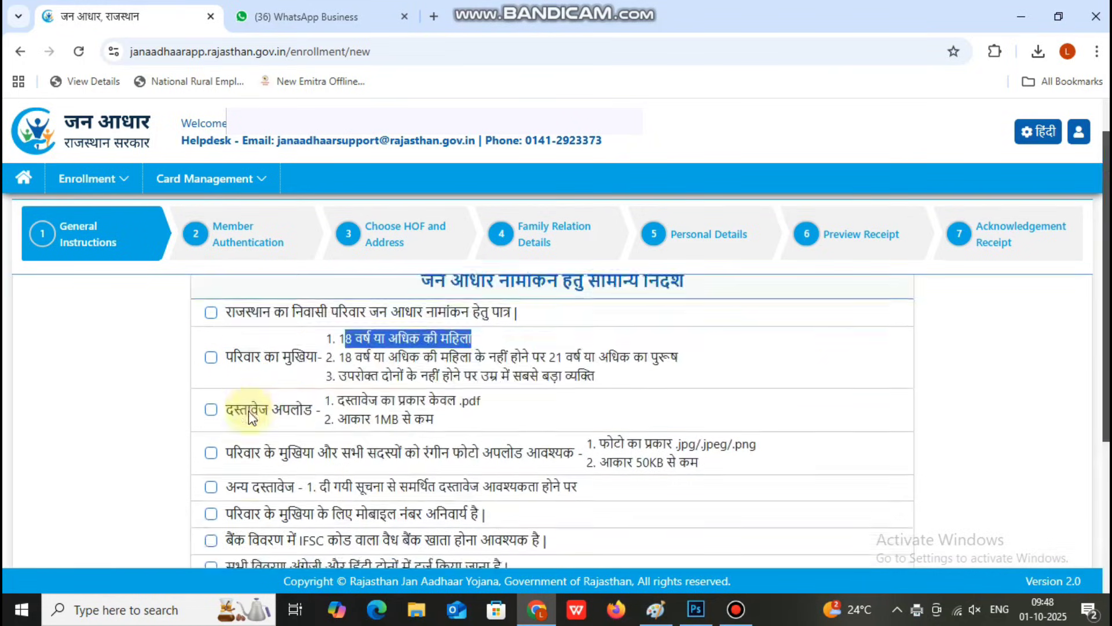
scroll(248, 411, down, 2)
click(211, 486)
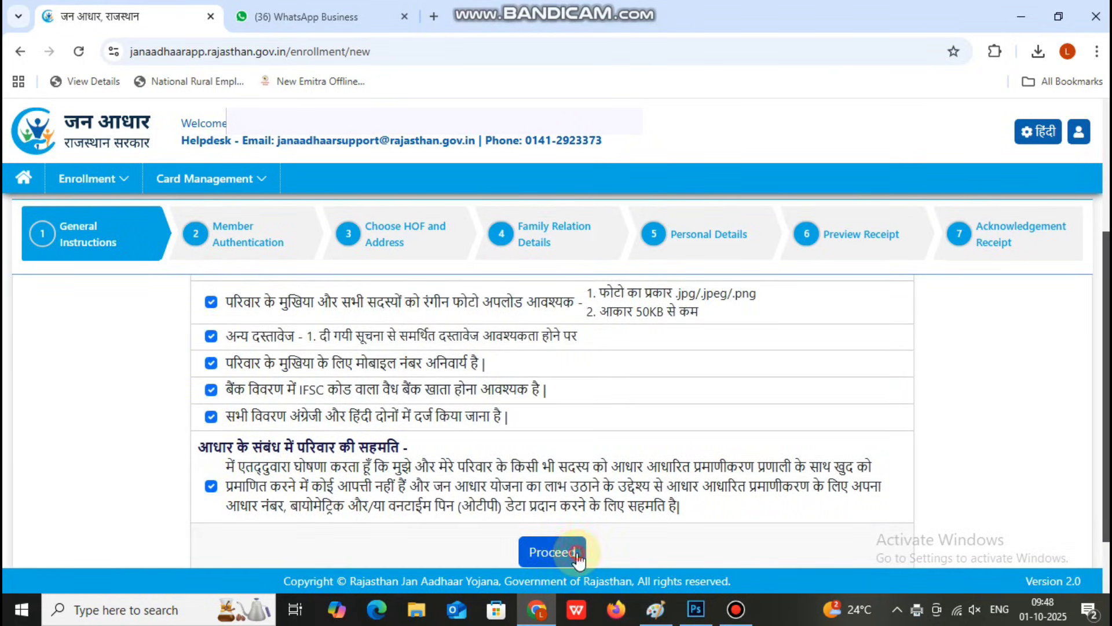
Step: Proceed to Member Authentication, enter the member's Aadhaar number and start Aadhaar Authentication
click(577, 555)
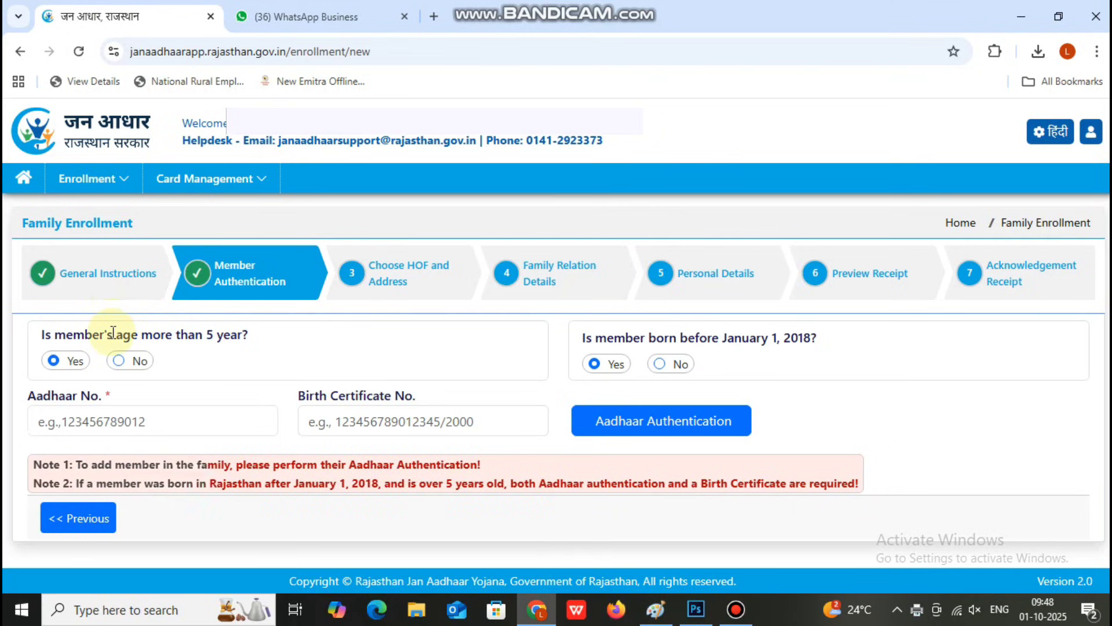
click(88, 420)
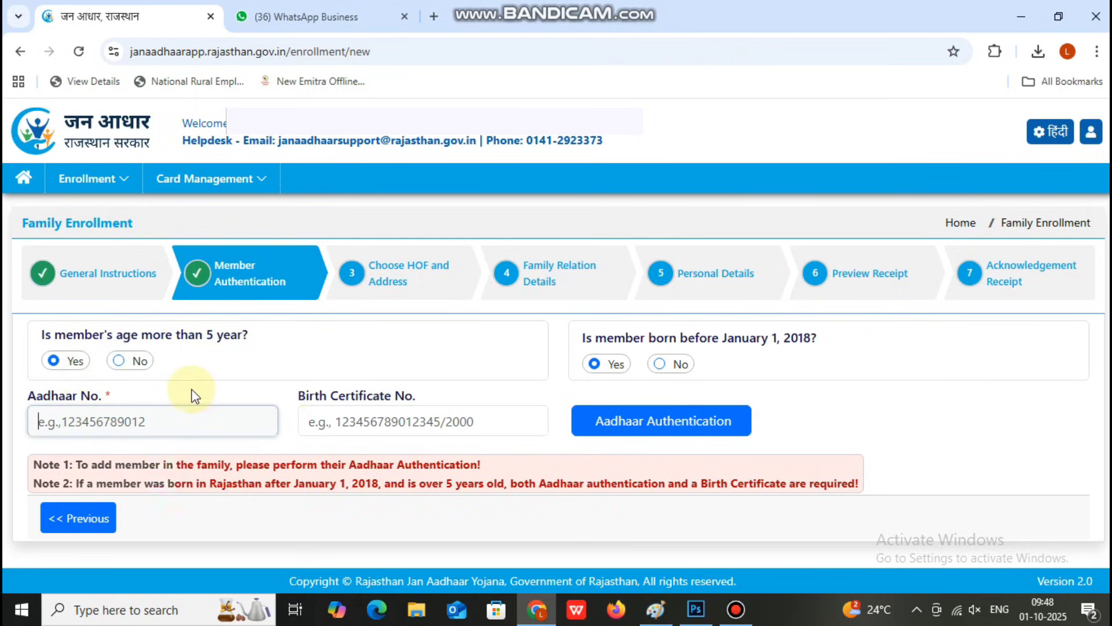
drag(104, 395, 129, 394)
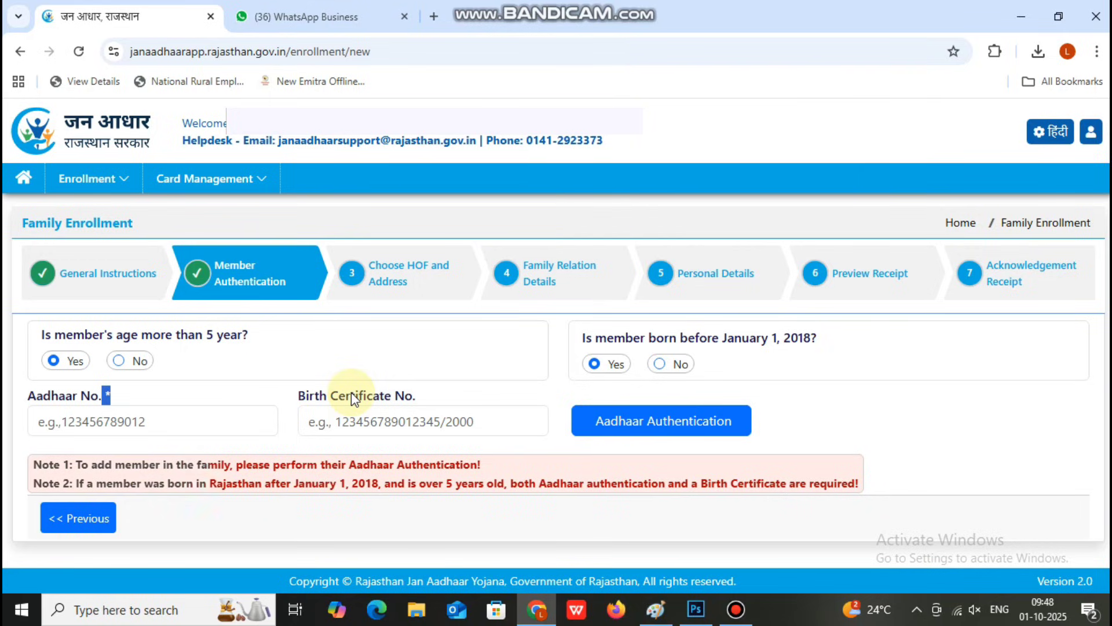
click(172, 427)
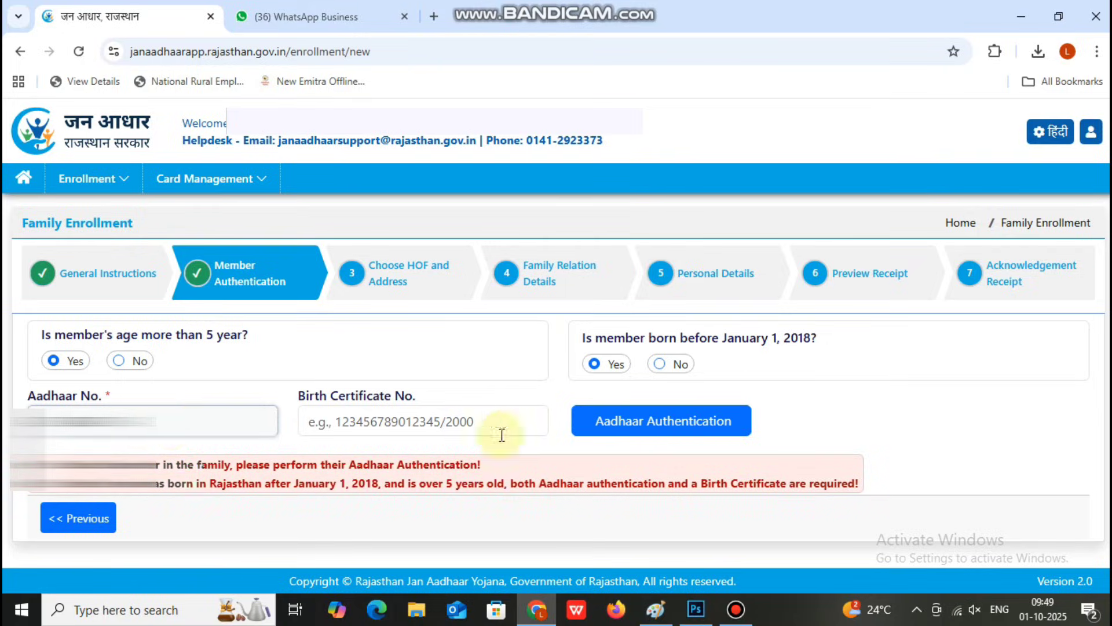
click(586, 429)
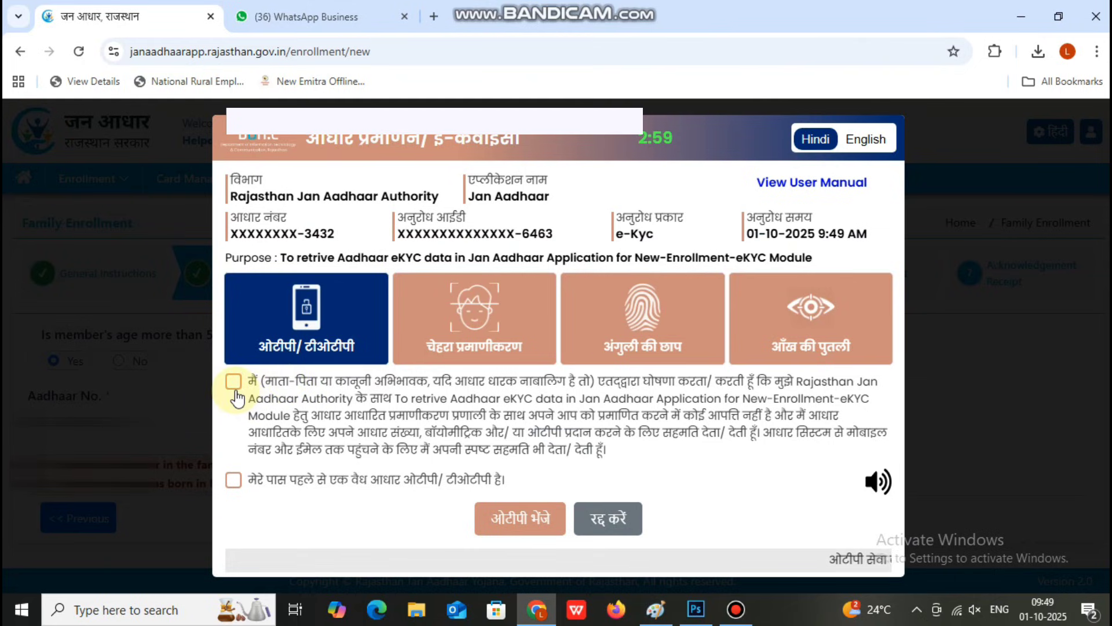
Step: Agree to the eKYC consent, send the OTP (ओटीपी भेजे) and enter the received OTP
click(234, 387)
click(522, 525)
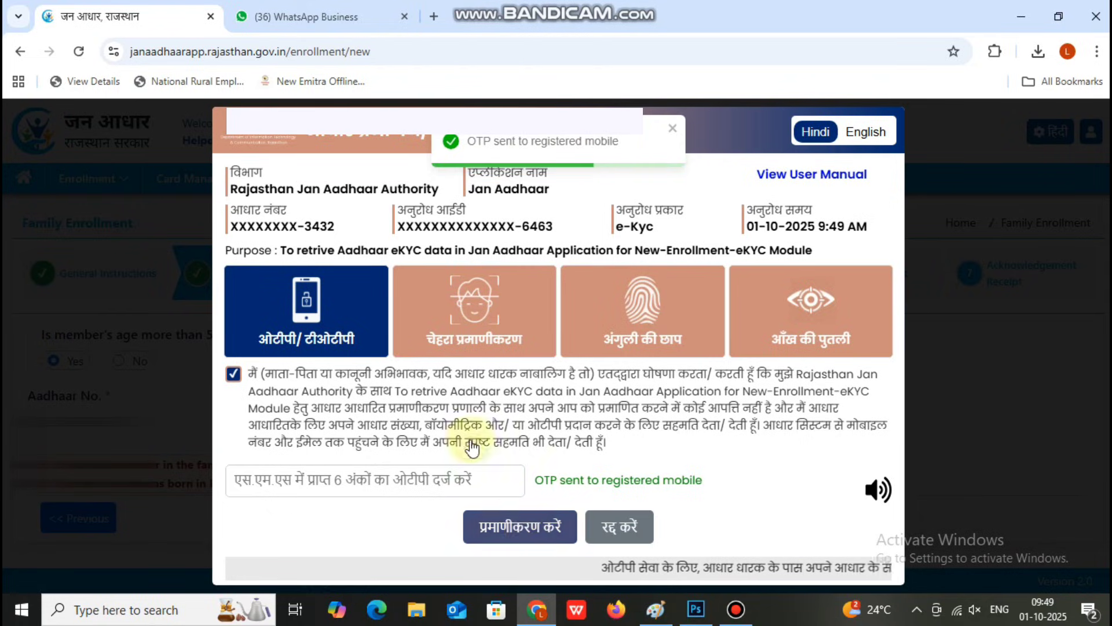
click(413, 484)
mouse_move(449, 6)
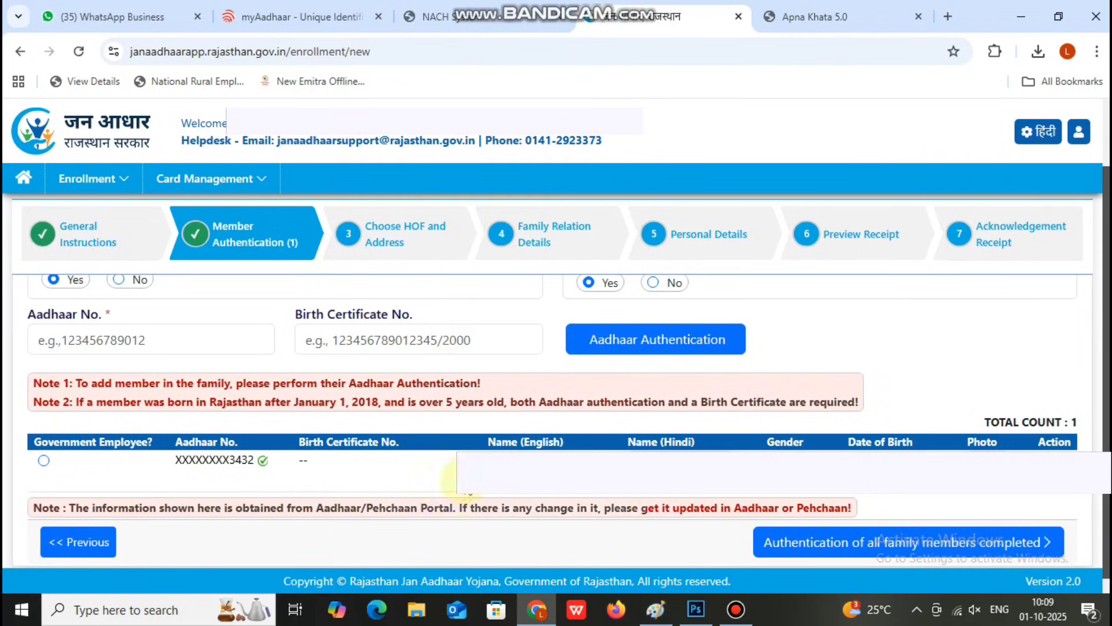
Step: Declare authentication of all family members completed and confirm with Yes
scroll(720, 514, down, 1)
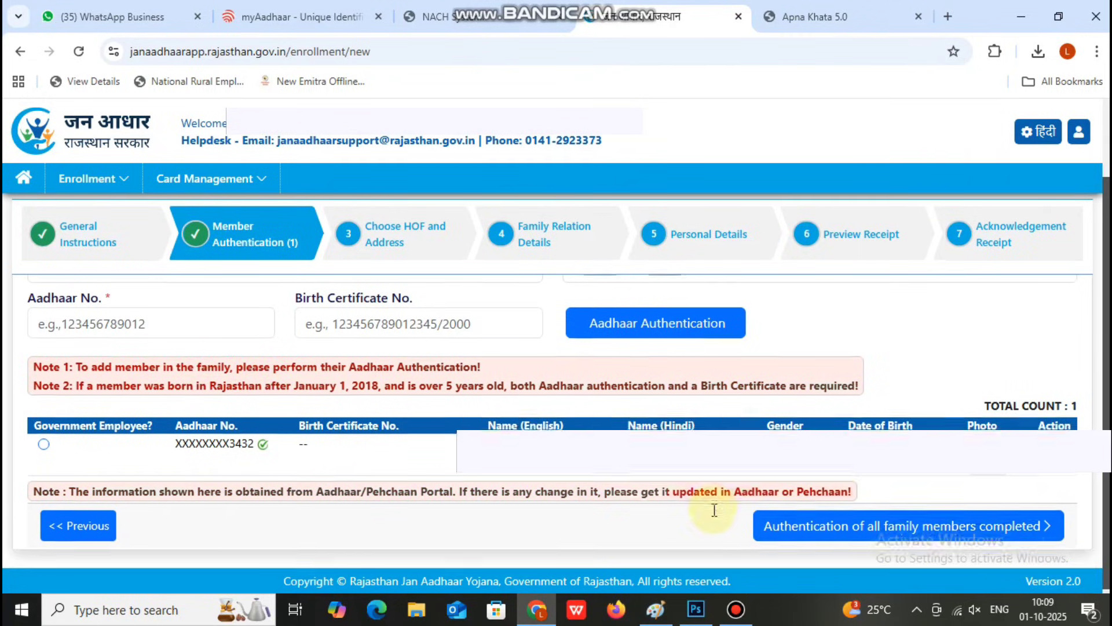
click(794, 525)
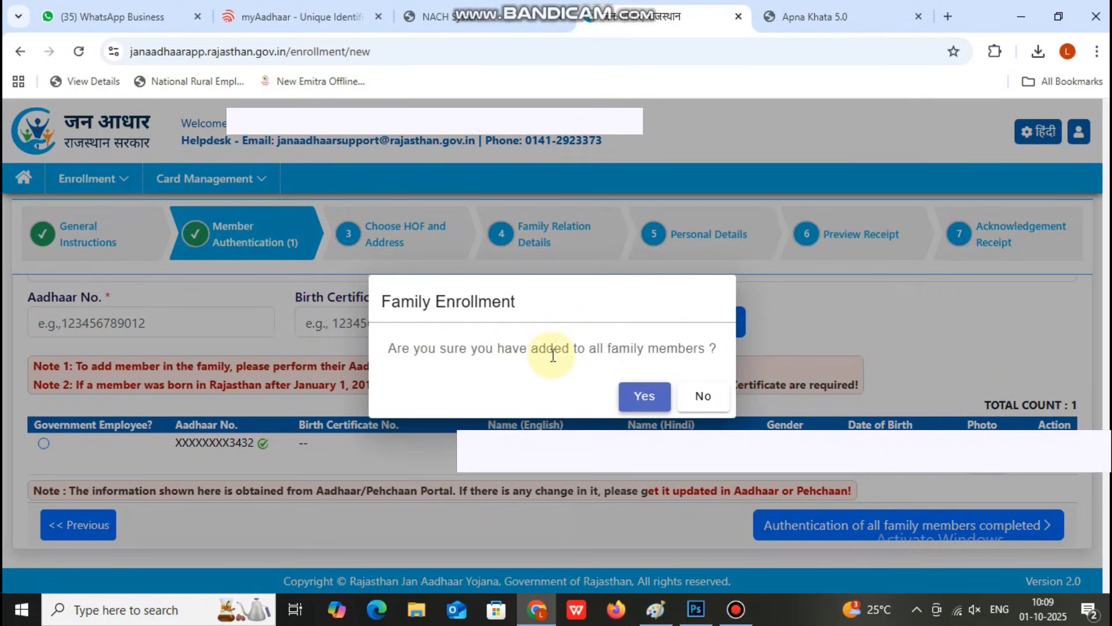
click(644, 397)
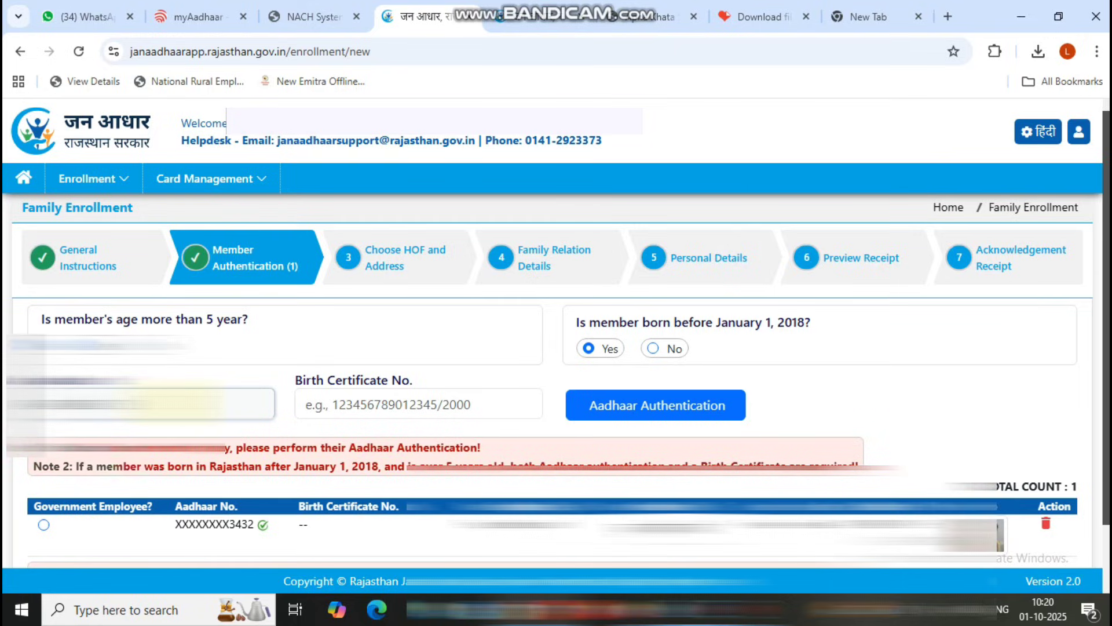
Step: For two more members, give eKYC consent and send an Aadhaar OTP to each
click(585, 409)
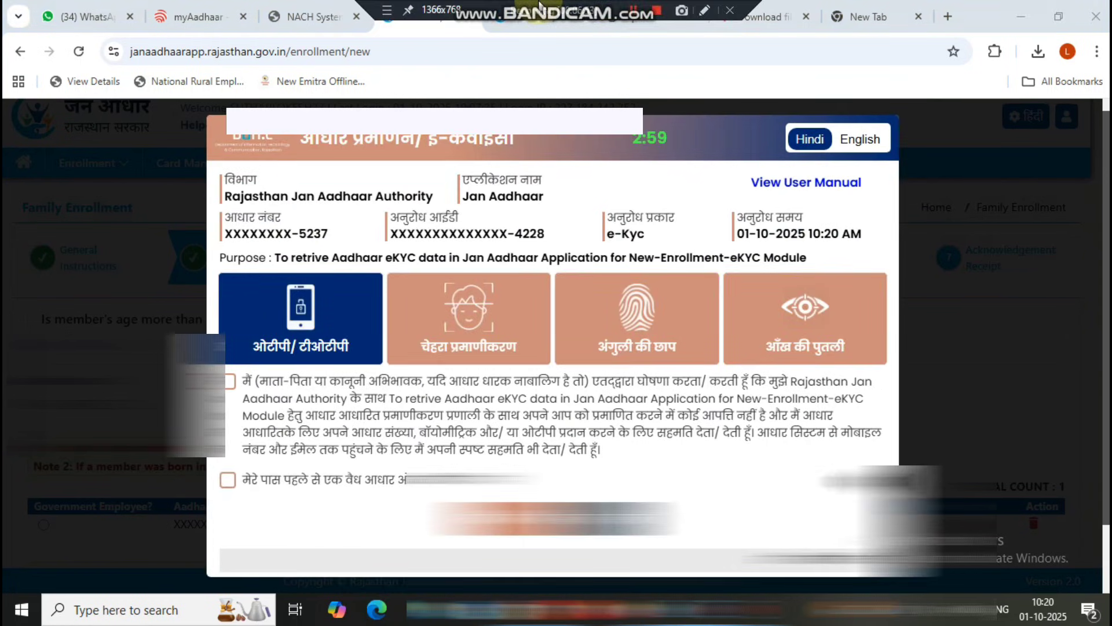
click(229, 381)
click(514, 518)
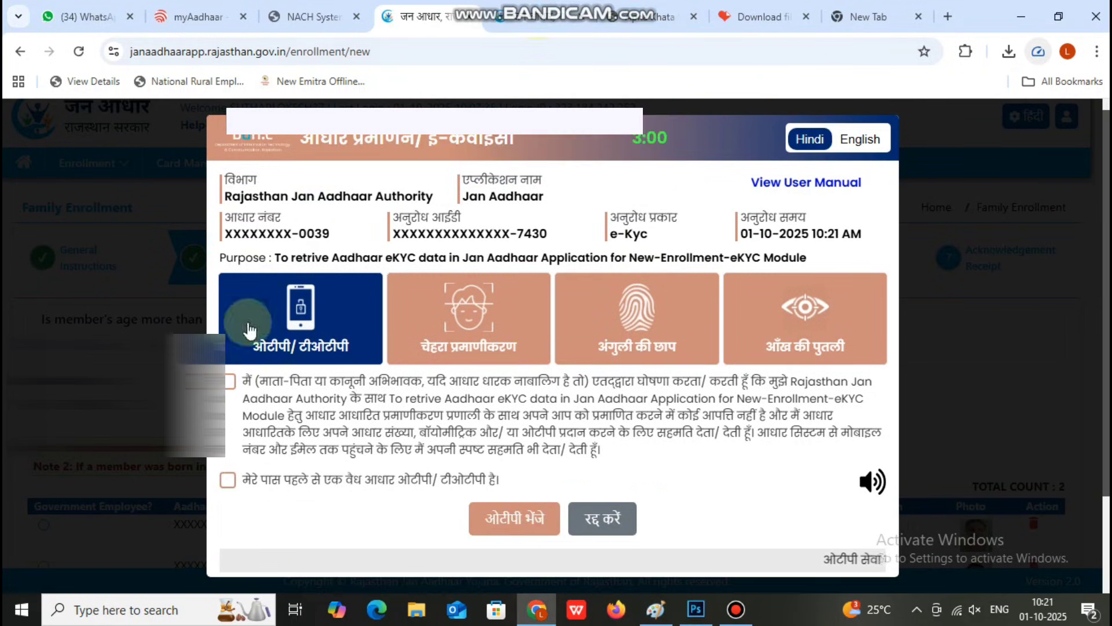
click(230, 381)
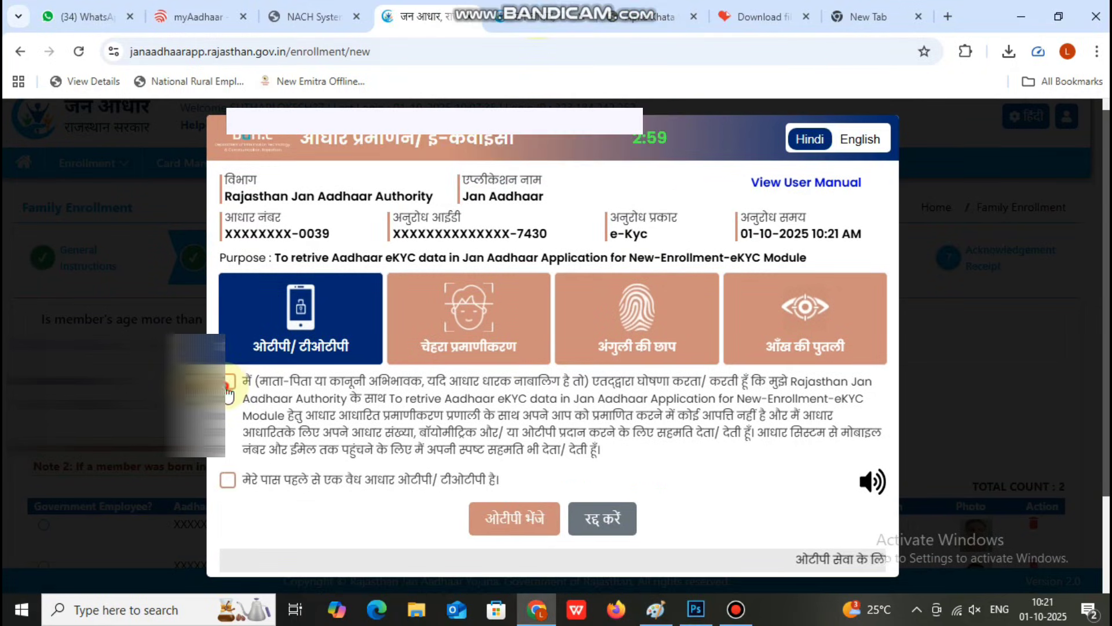
click(519, 527)
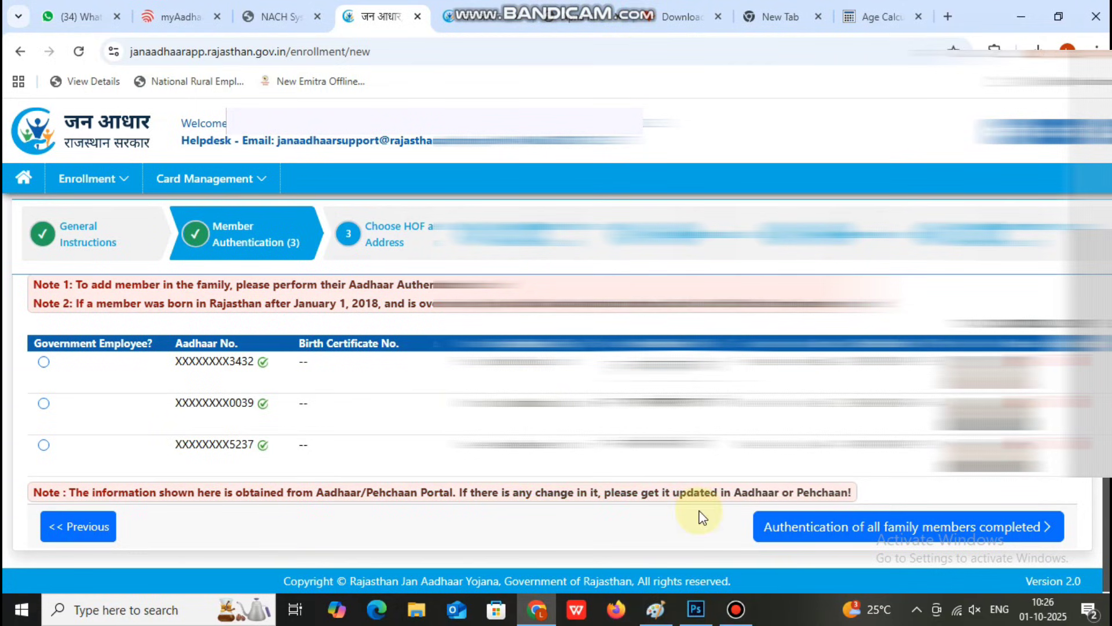
Step: Mark member authentication as complete and confirm with Yes
click(807, 529)
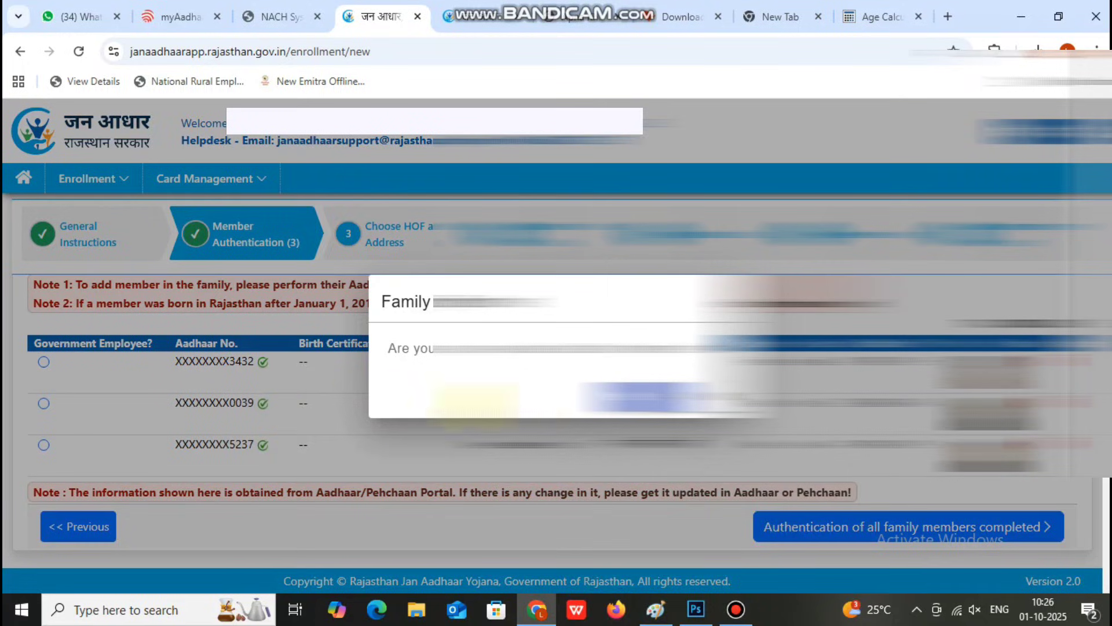
click(637, 399)
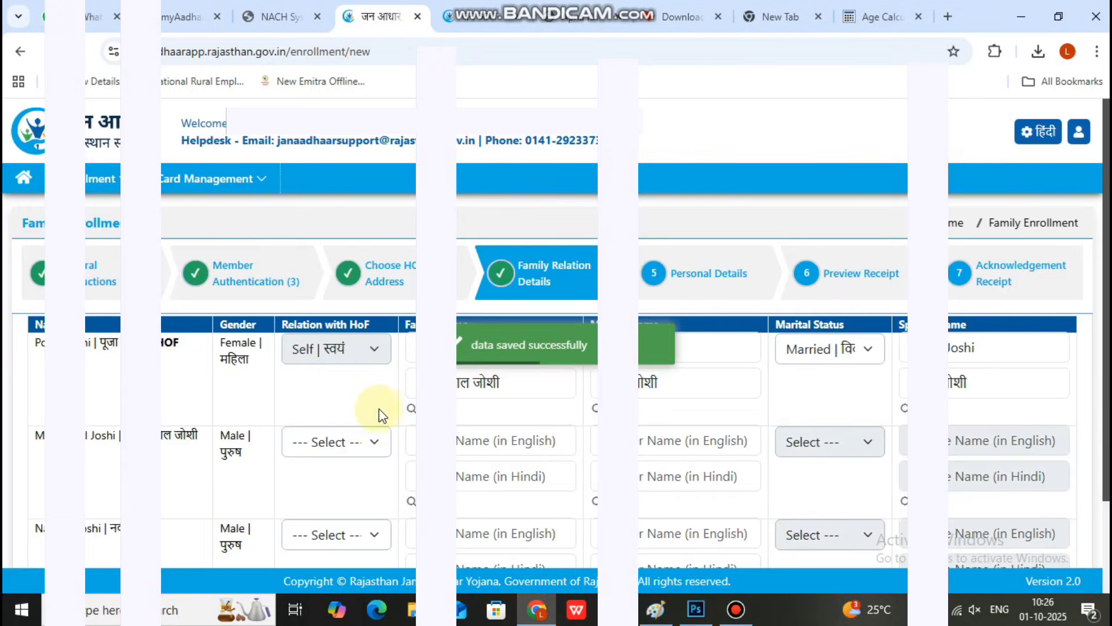
scroll(463, 426, down, 2)
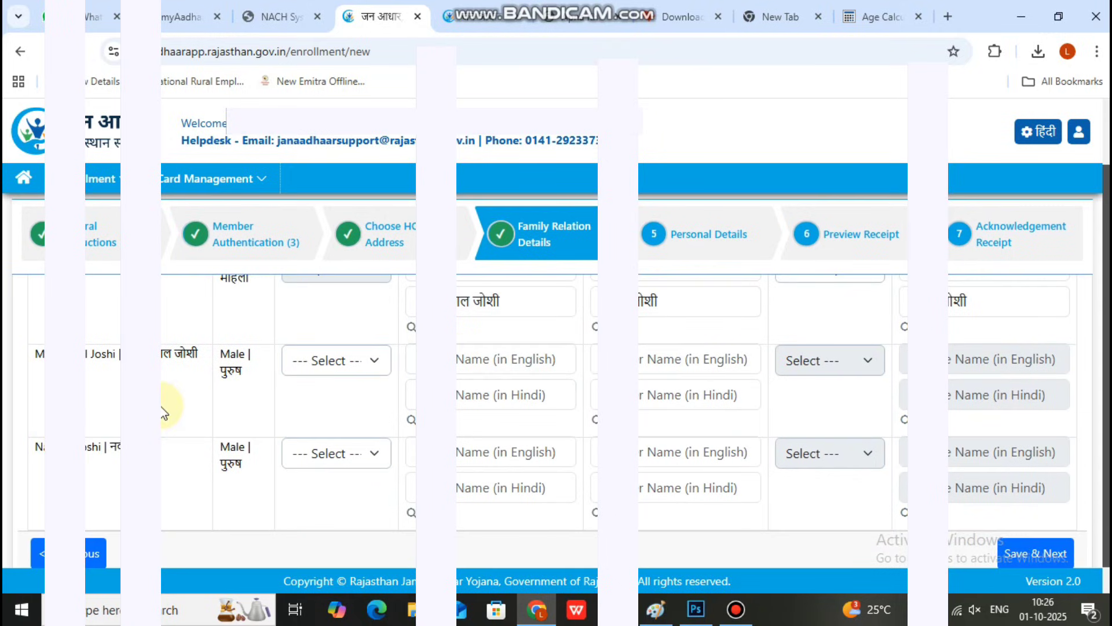
Step: Set the second member's relation to head as Father-in-law and type the father's name
click(344, 370)
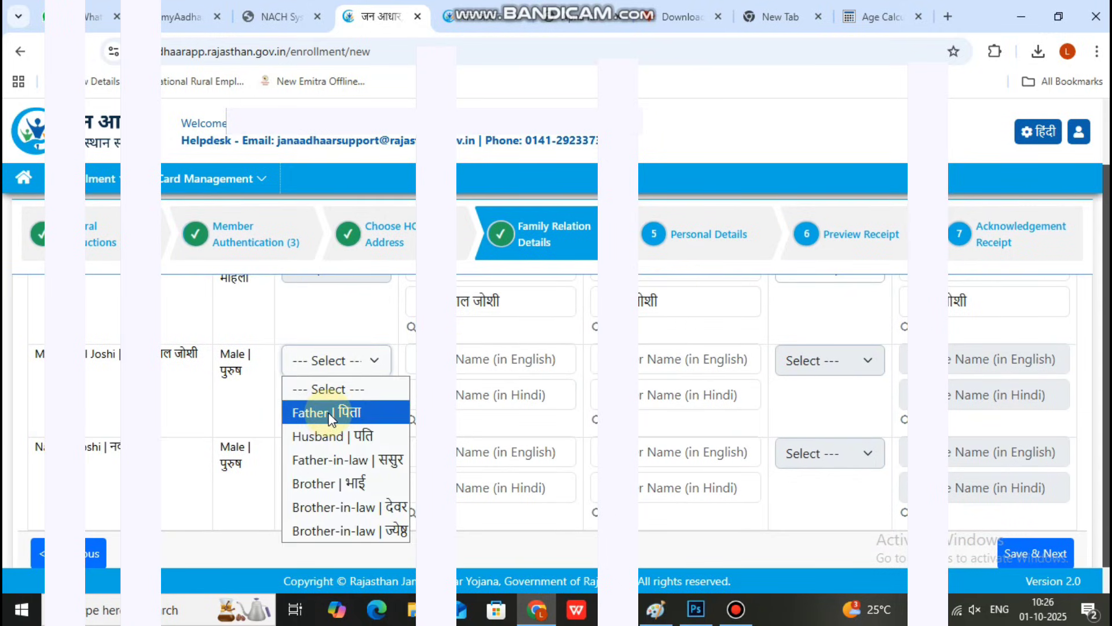
click(349, 455)
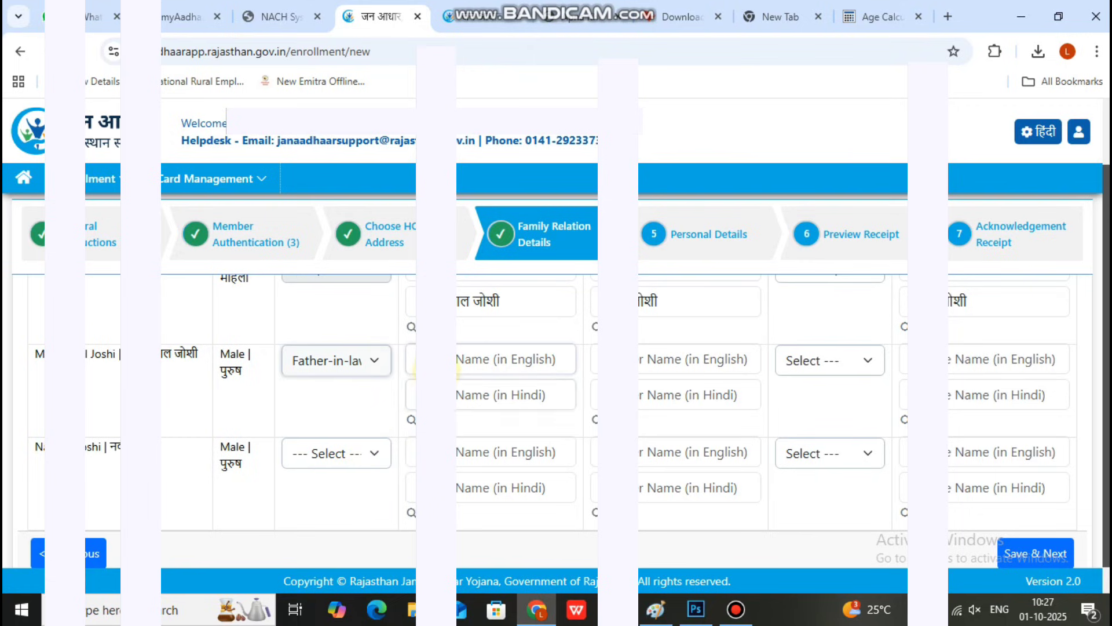
scroll(440, 362, up, 1)
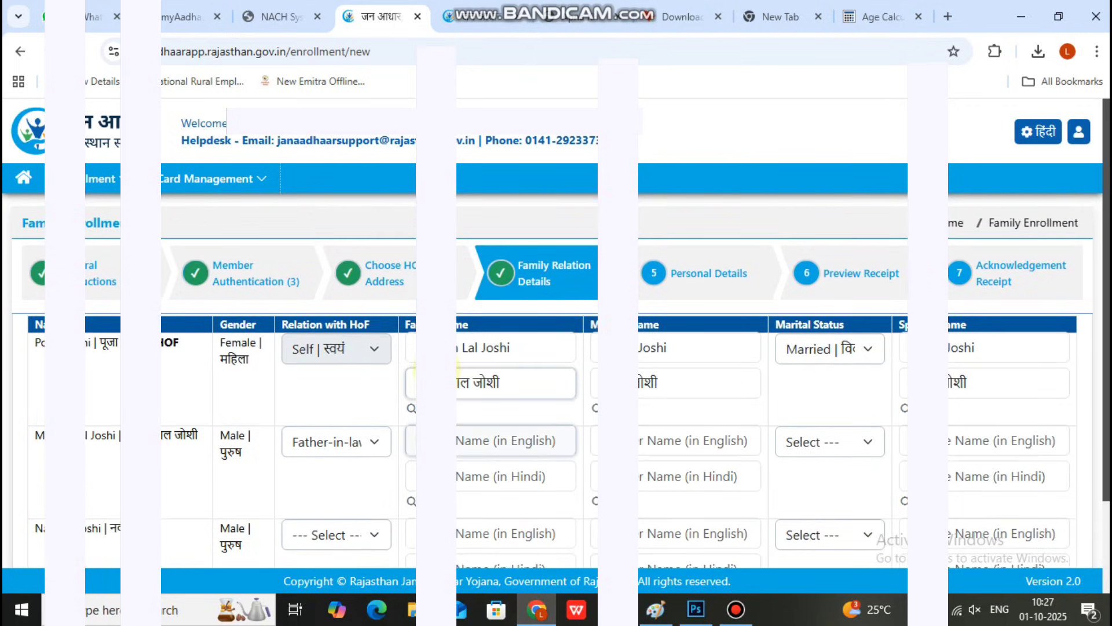
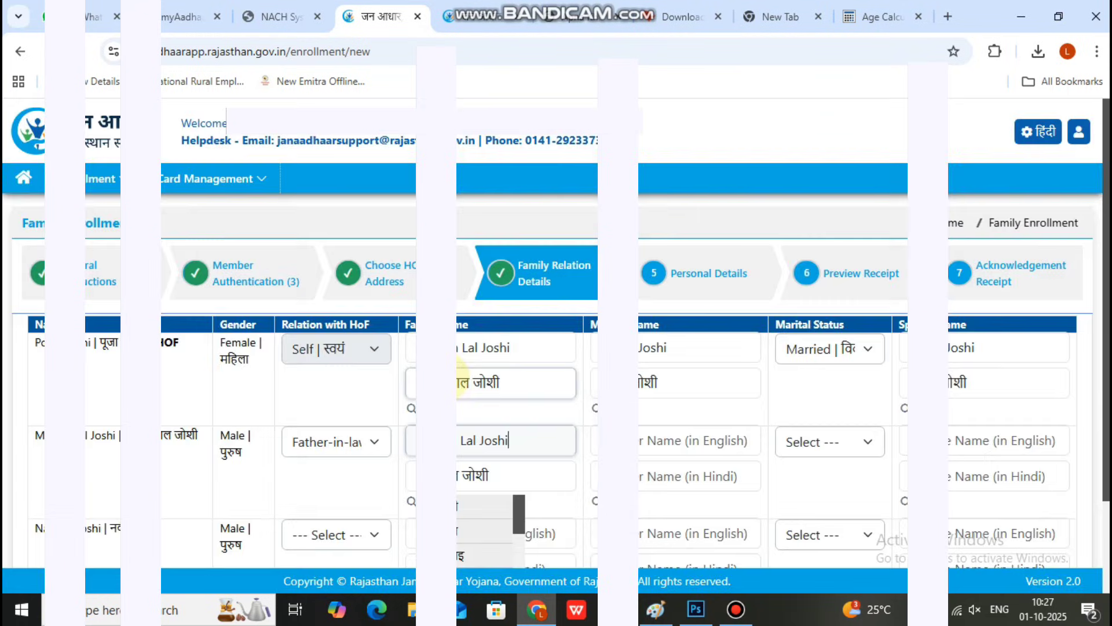
Step: Mark the second member as Married and enter the spouse's name
click(869, 445)
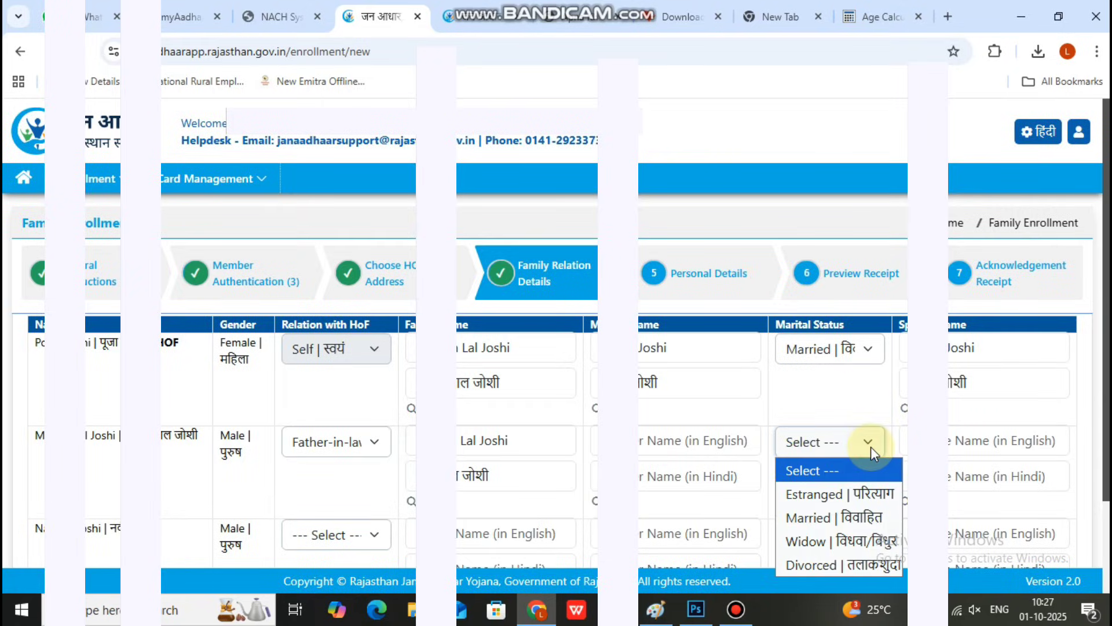
click(851, 516)
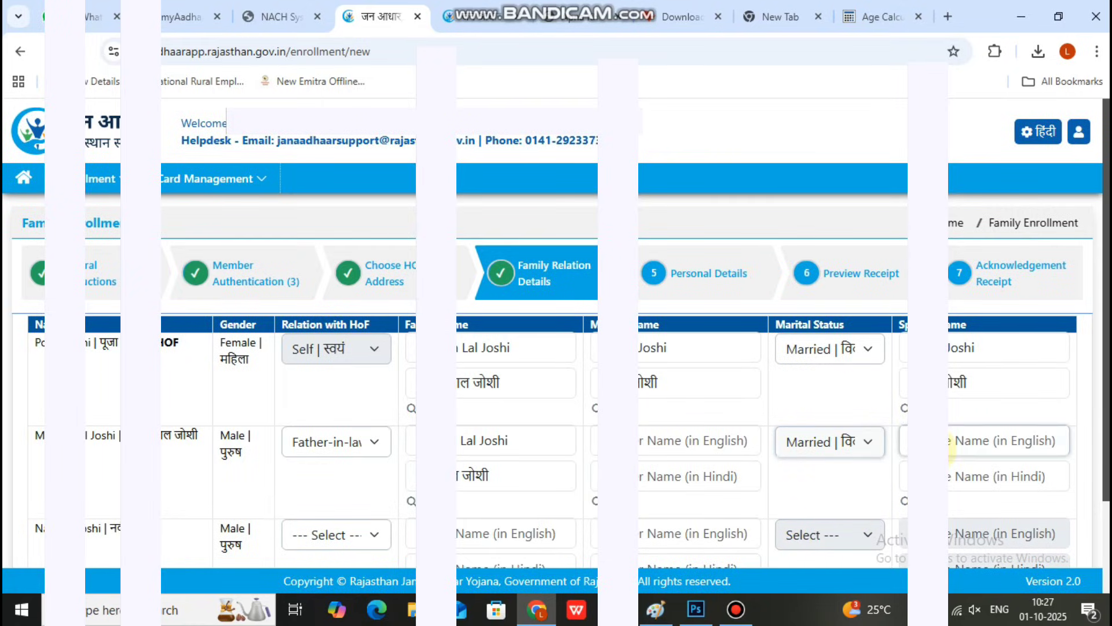
scroll(956, 449, down, 2)
text(S)
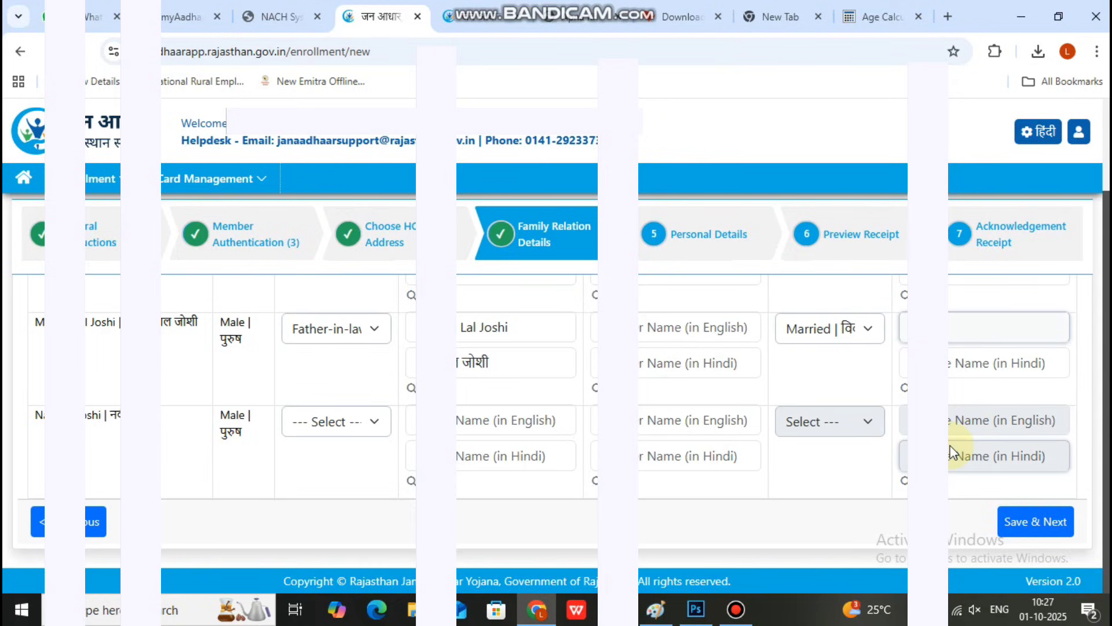
text( be)
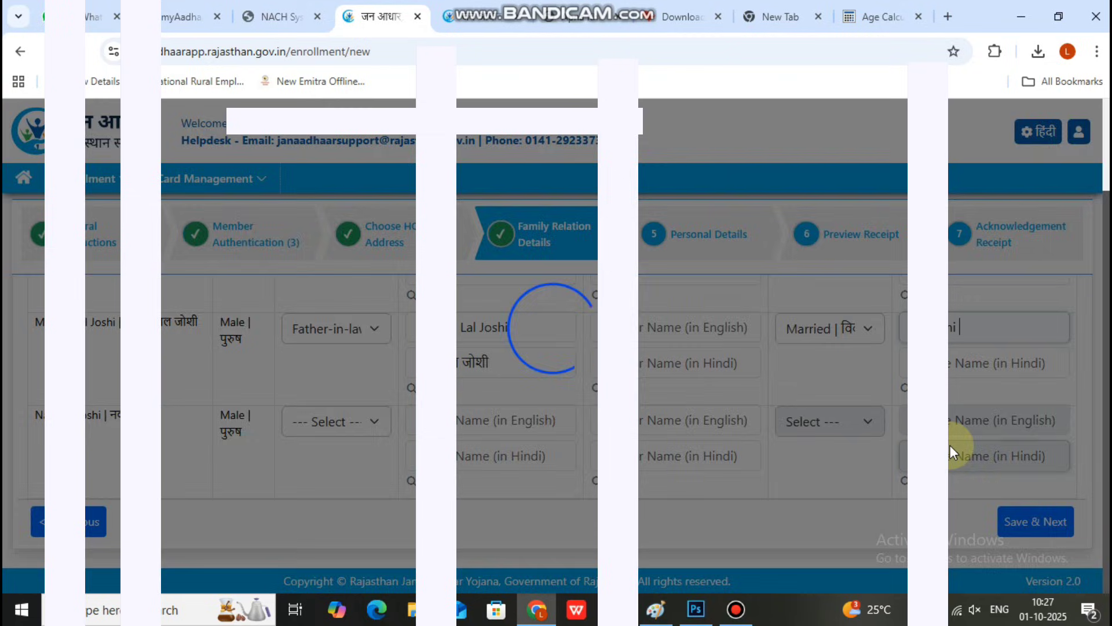
key(BackSpace)
key(BackSpace)
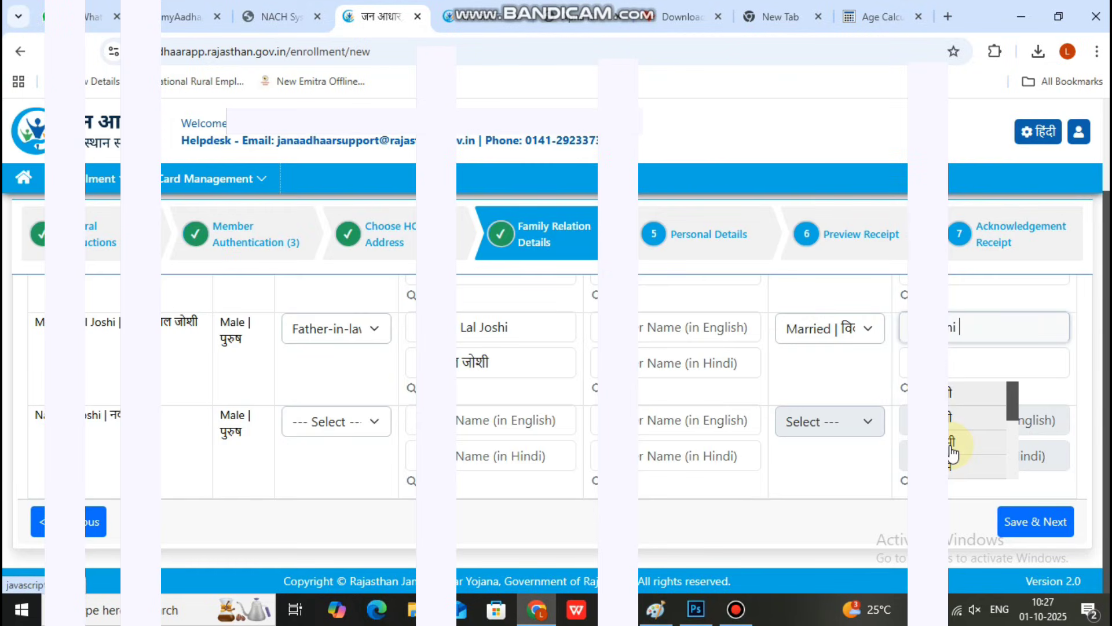
text(Bai)
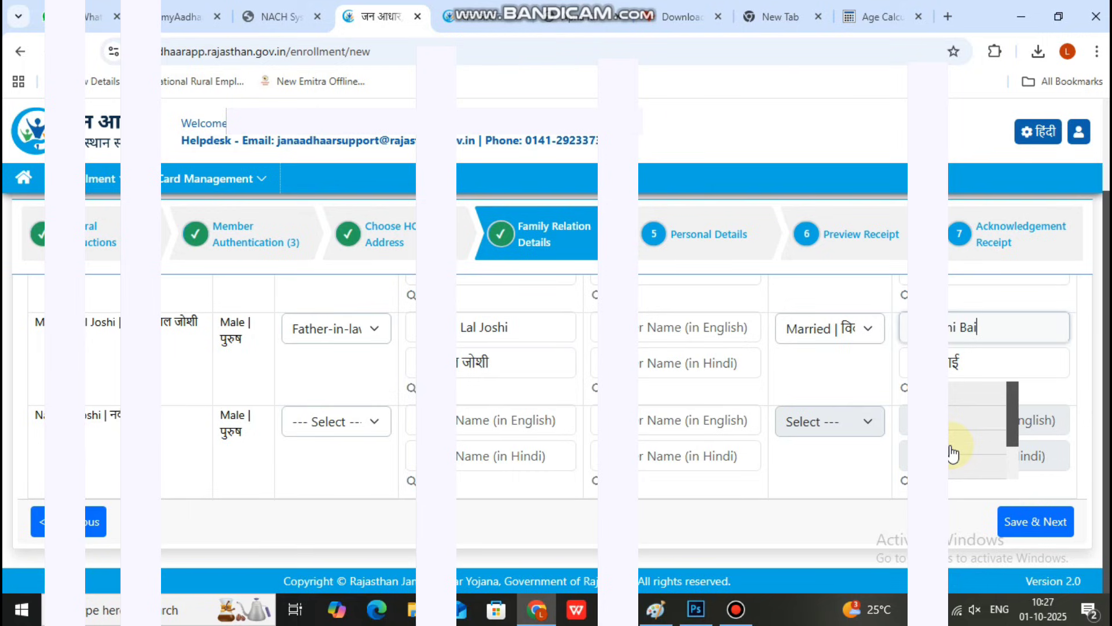
Step: Change the second member's relation to Husband and enter his father's name
click(345, 427)
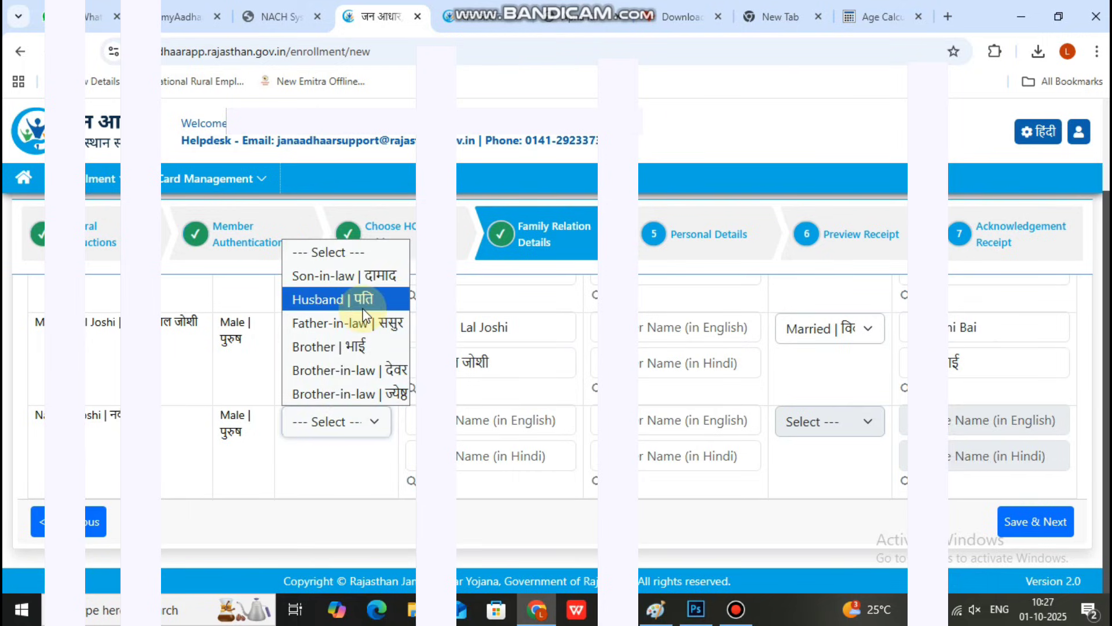
click(363, 309)
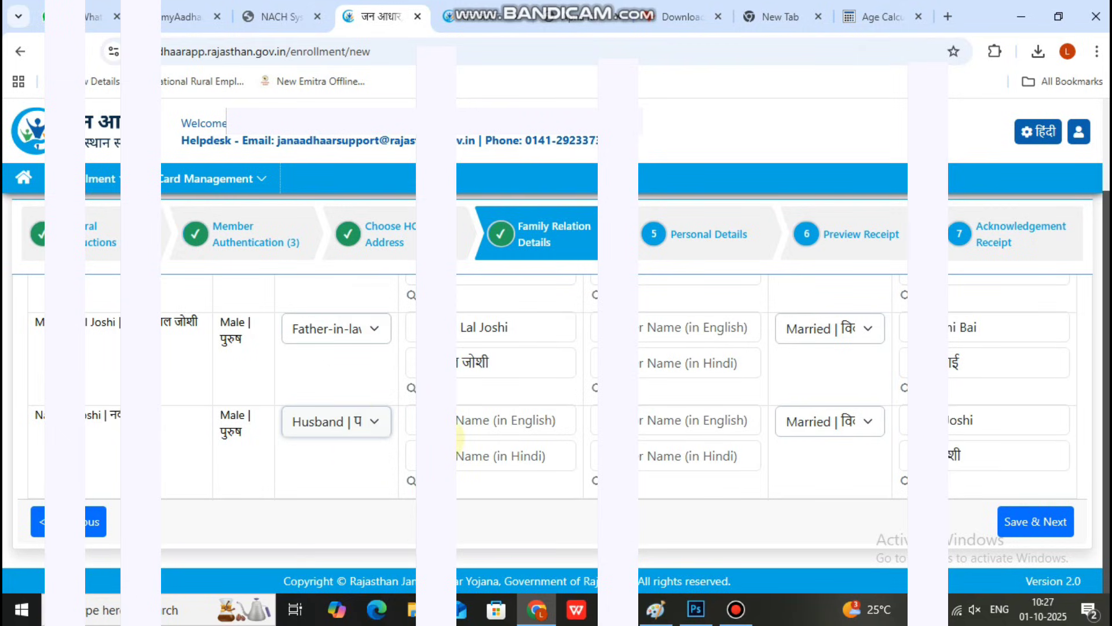
click(464, 416)
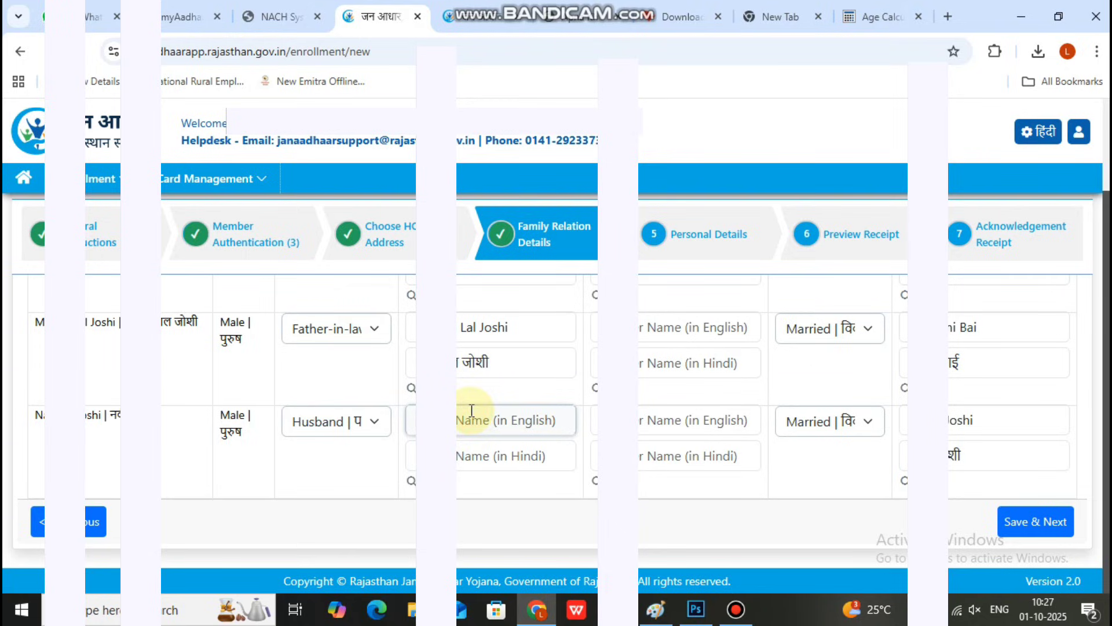
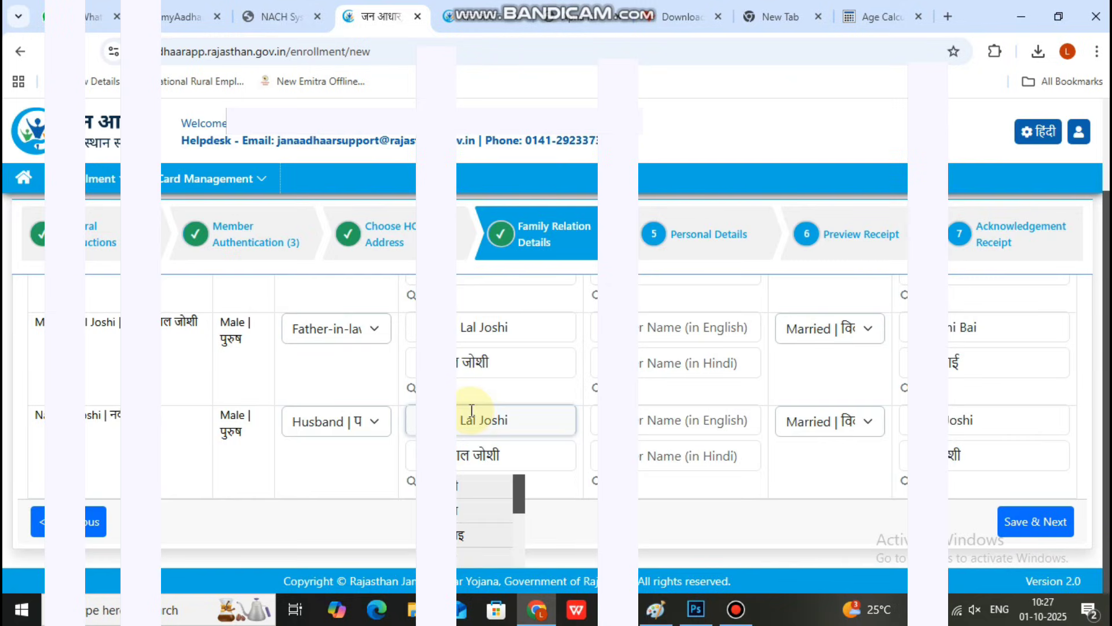
Step: Fill in the members' mothers' names, picking the suggested Hindi spelling
click(641, 418)
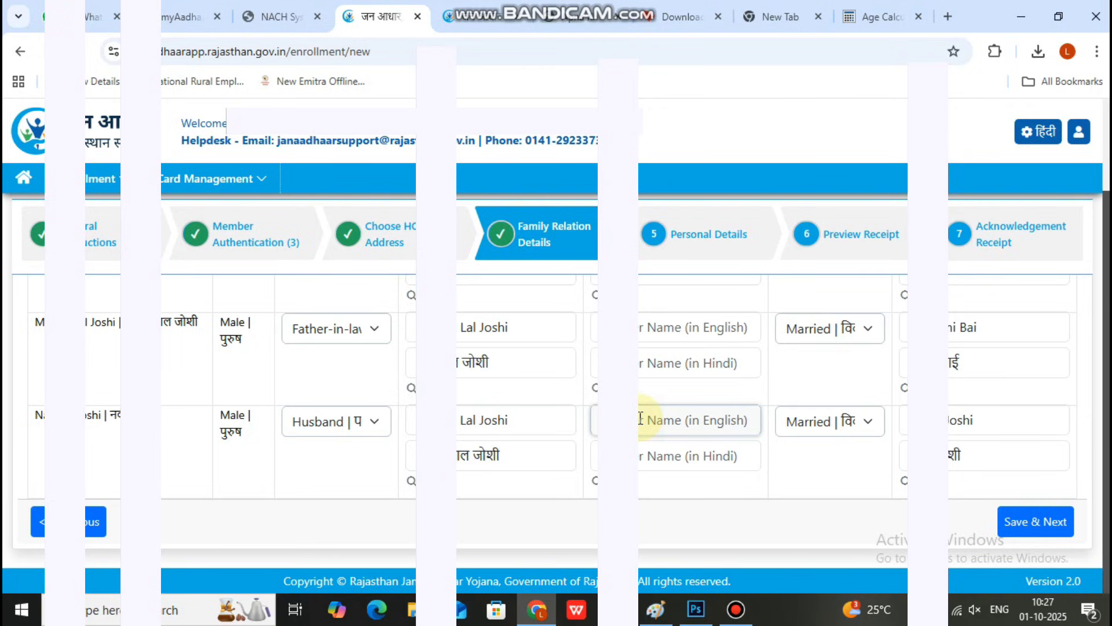
click(642, 325)
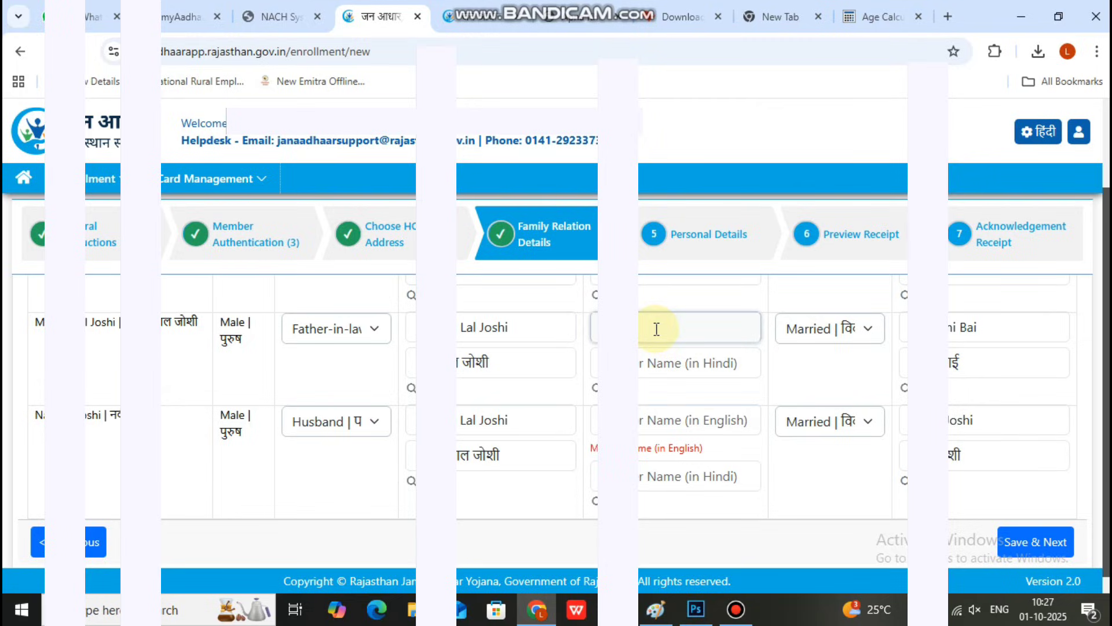
text(Bai)
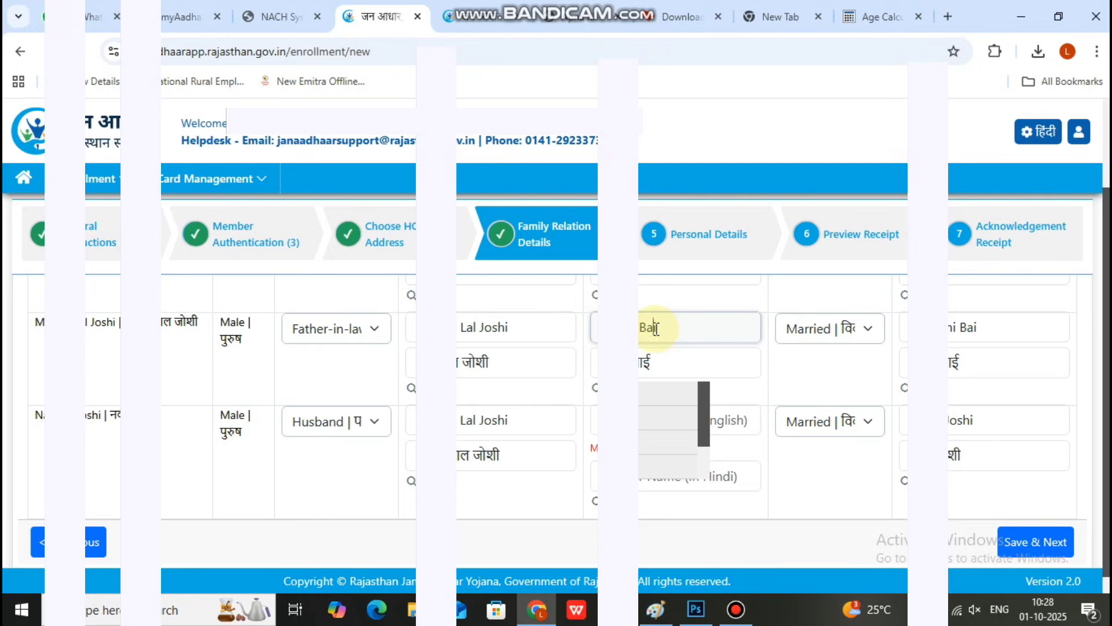
key(BackSpace)
key(BackSpace)
key(BackSpace)
click(640, 417)
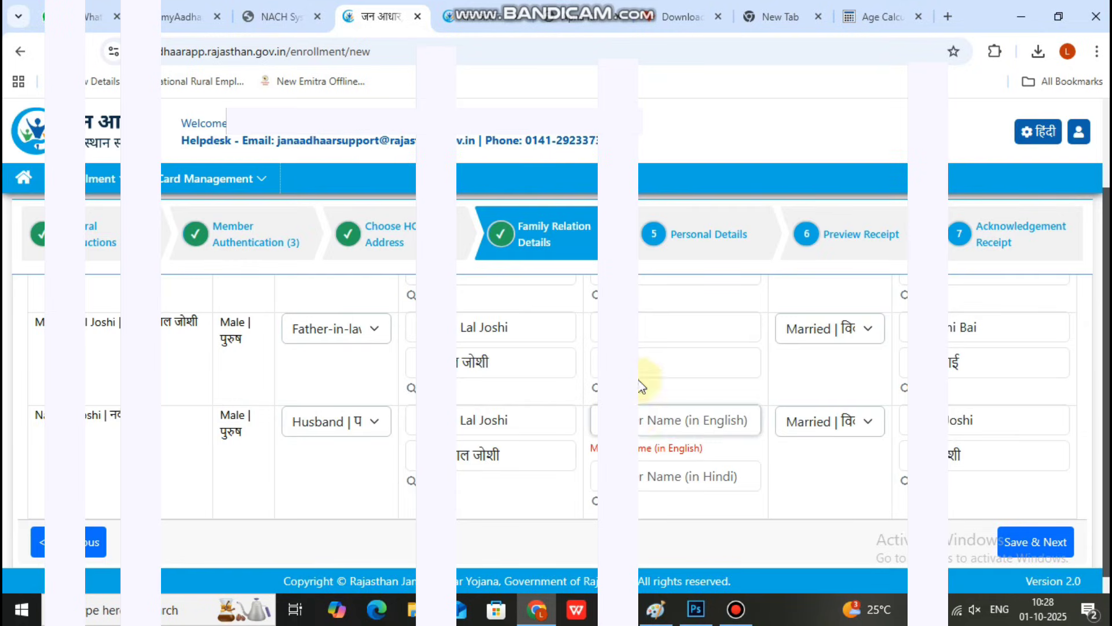
click(651, 331)
text(bai)
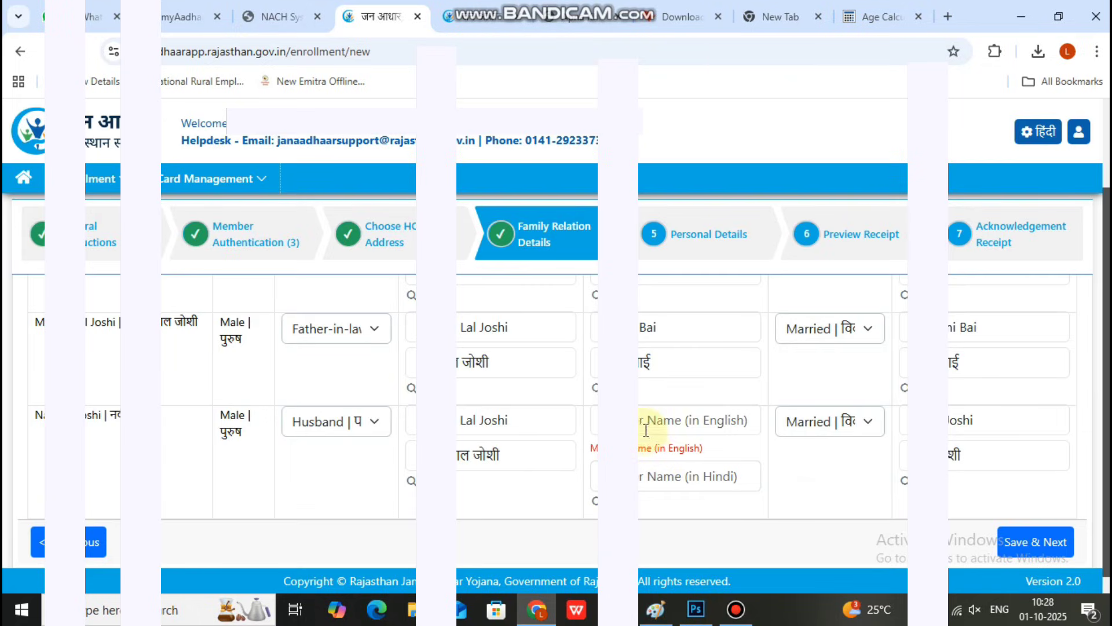
click(647, 428)
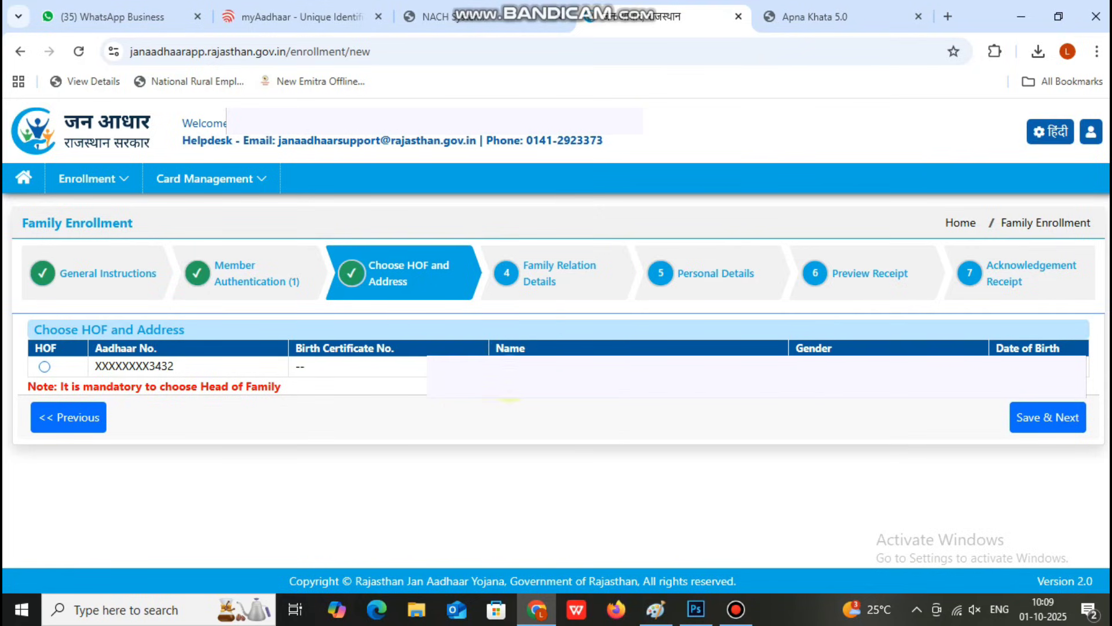
Step: Select the member as HOF, then send and verify the mobile OTP in Contact Details
click(45, 366)
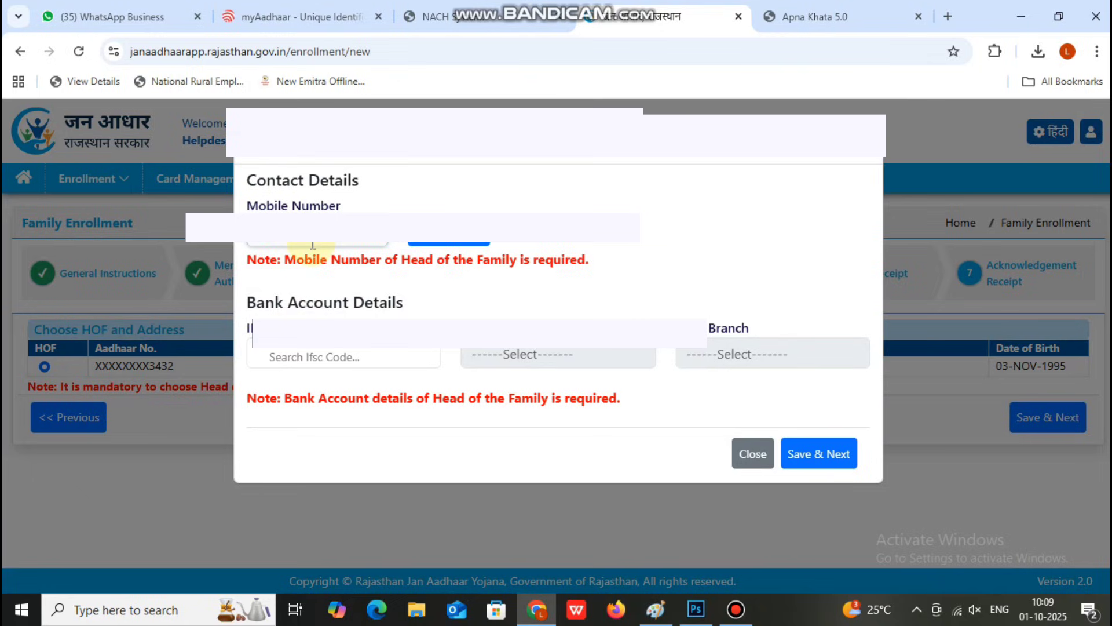
click(452, 232)
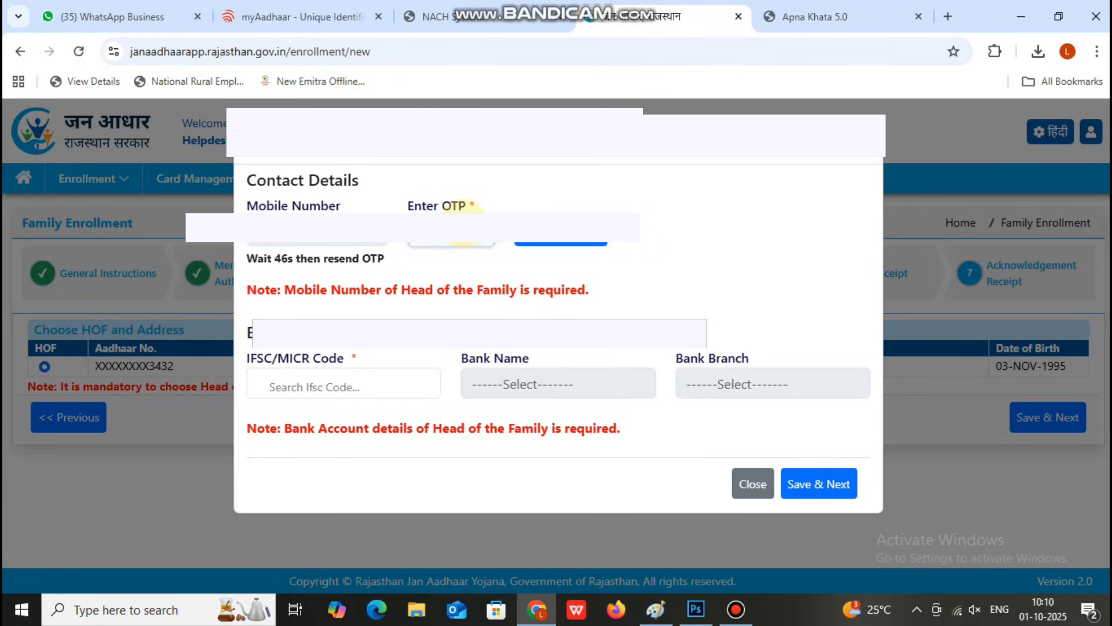
click(559, 237)
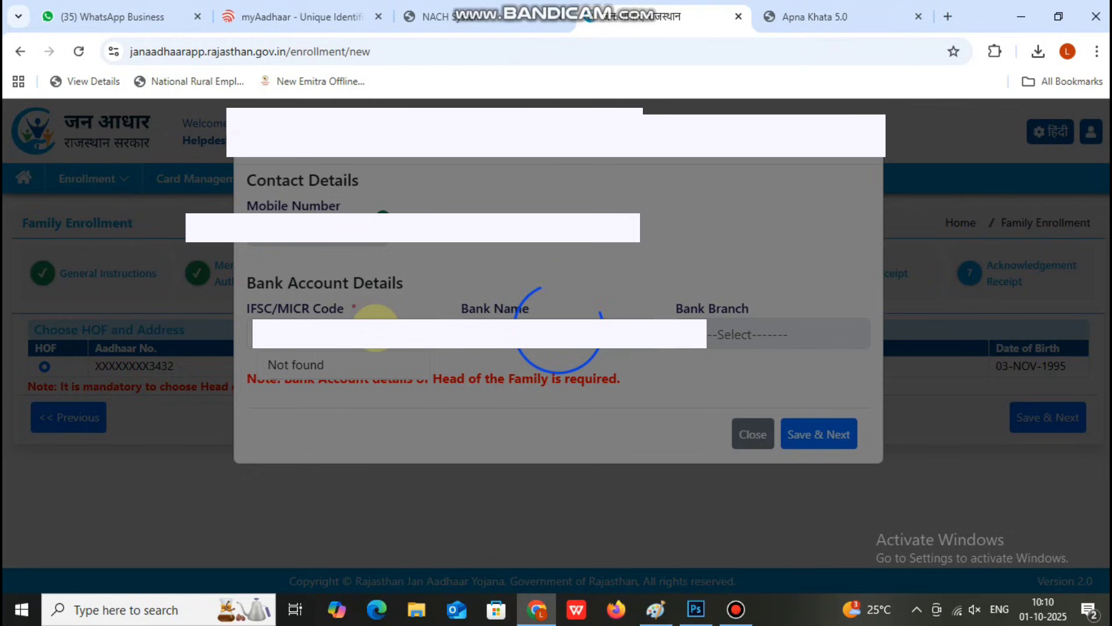
Step: Save bank details with IFSC SBIN0005742, the account number and CHEQUE as document type
click(631, 9)
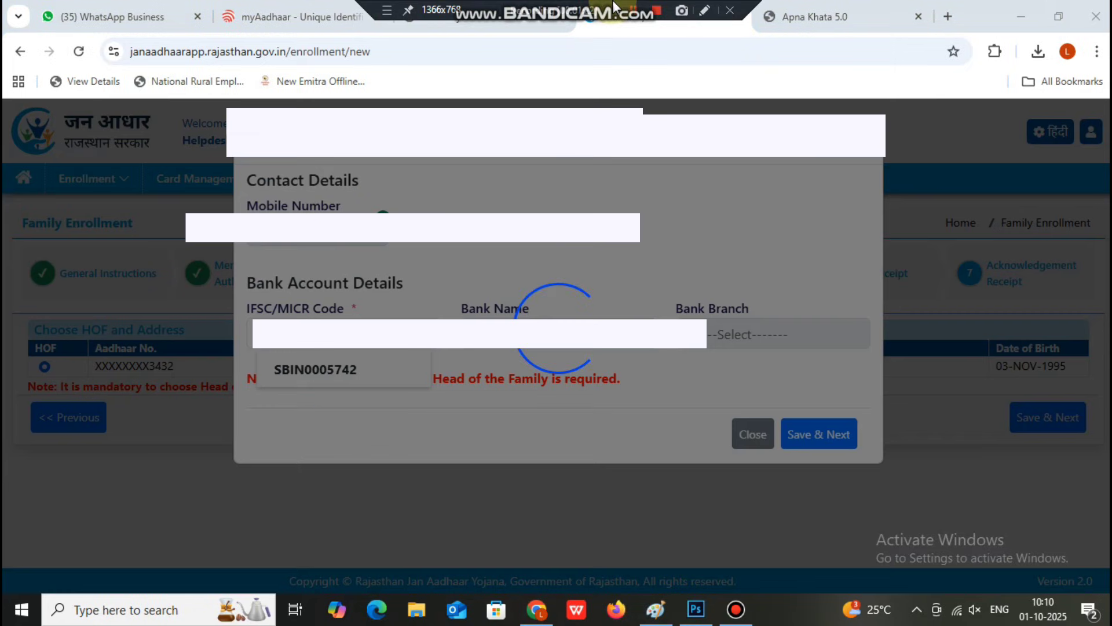
click(359, 370)
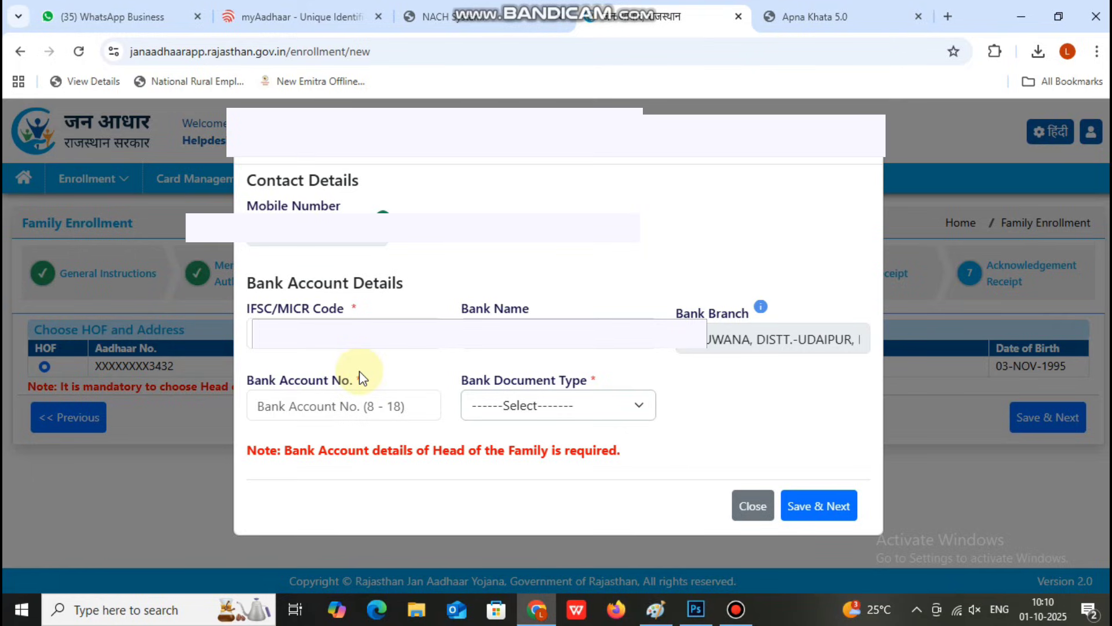
click(383, 405)
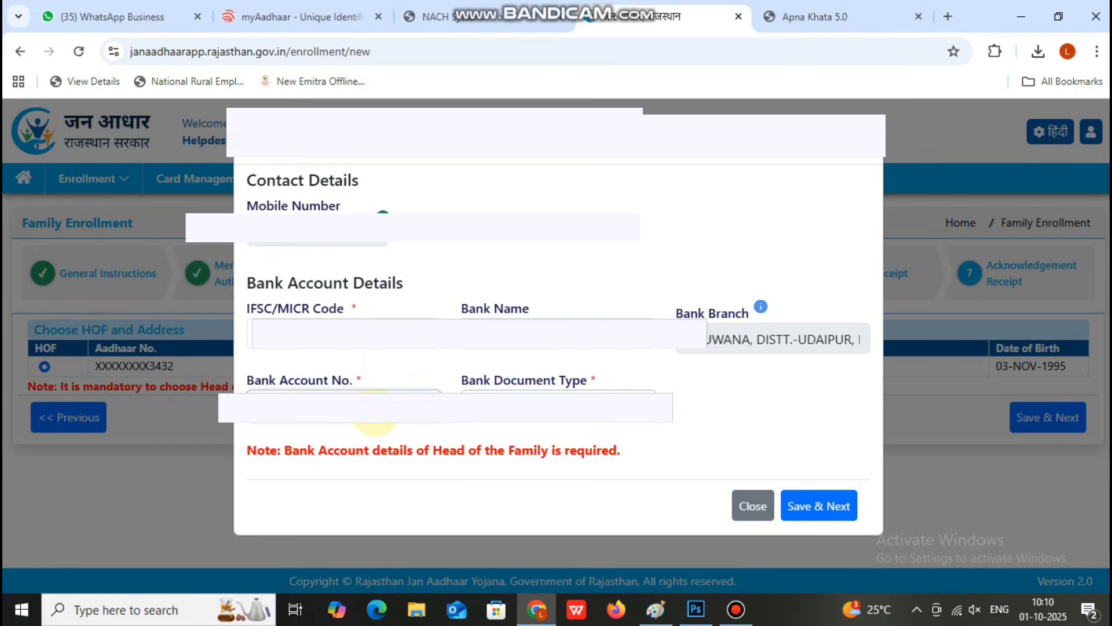
click(542, 406)
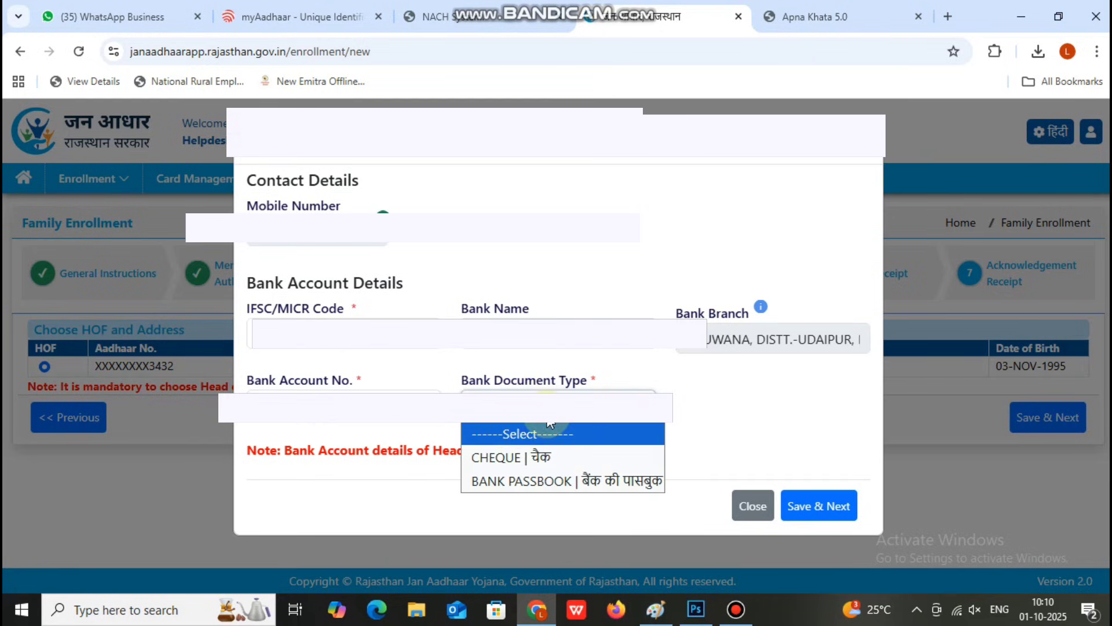
click(544, 458)
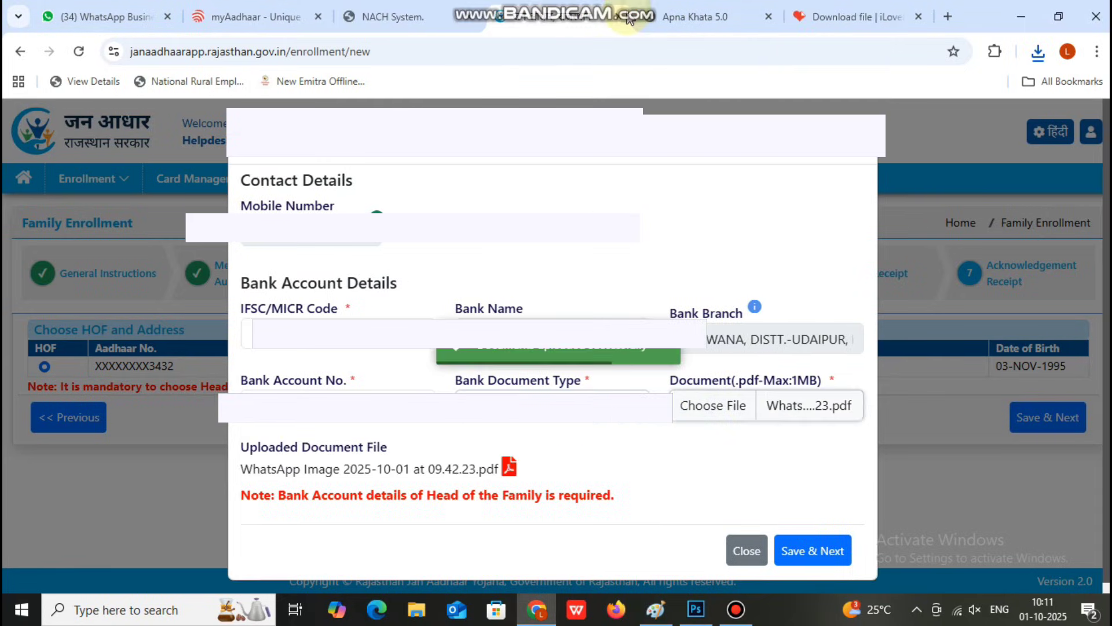
click(791, 551)
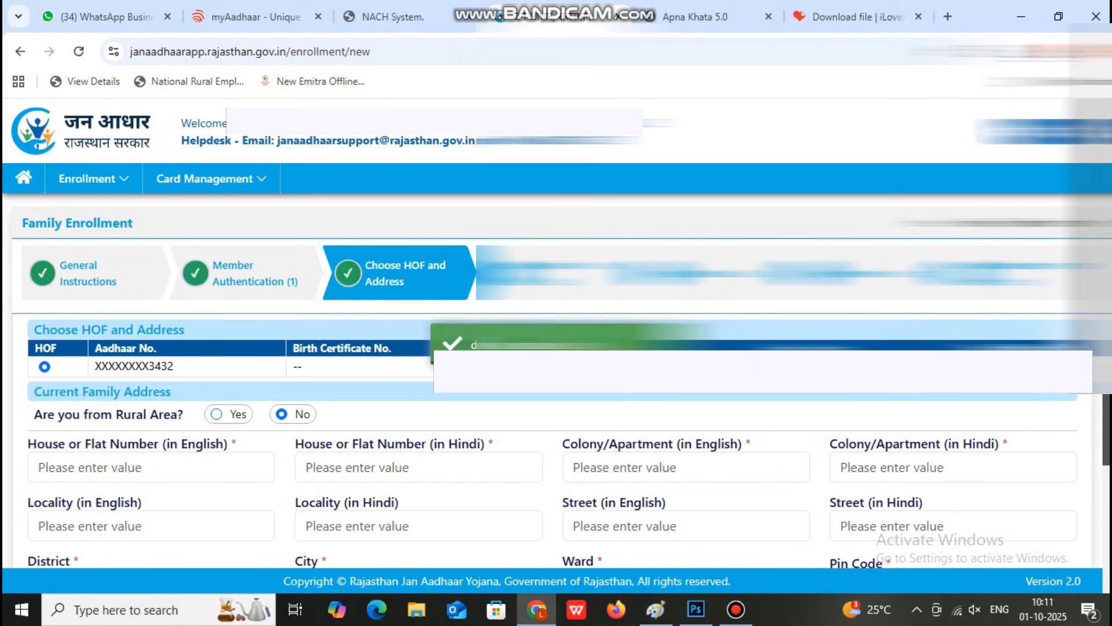
scroll(228, 350, down, 2)
click(228, 377)
click(367, 359)
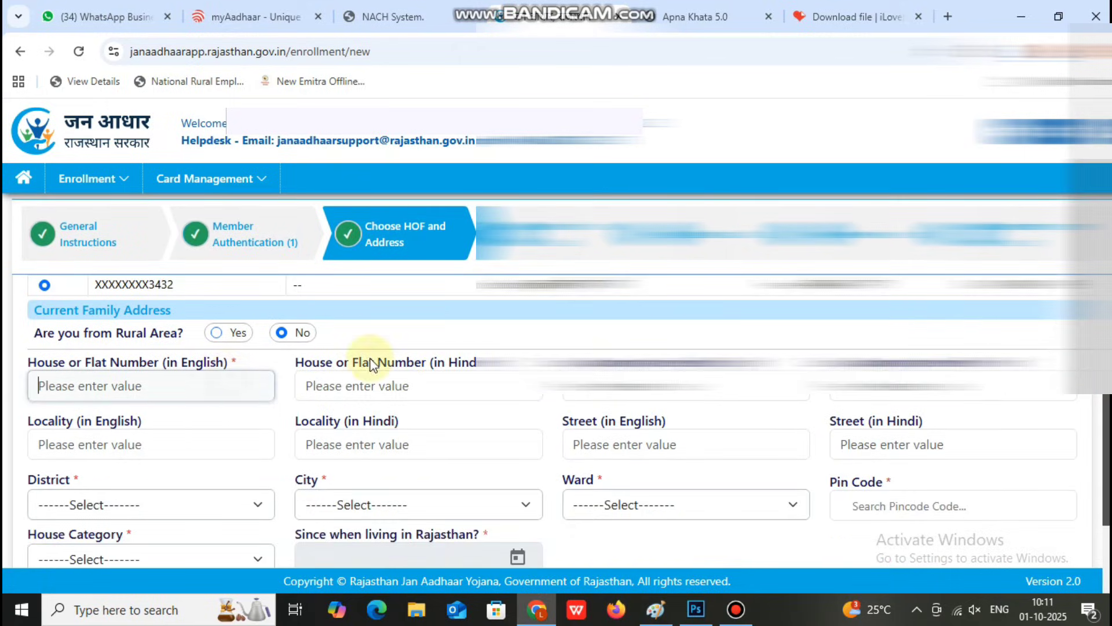
click(320, 384)
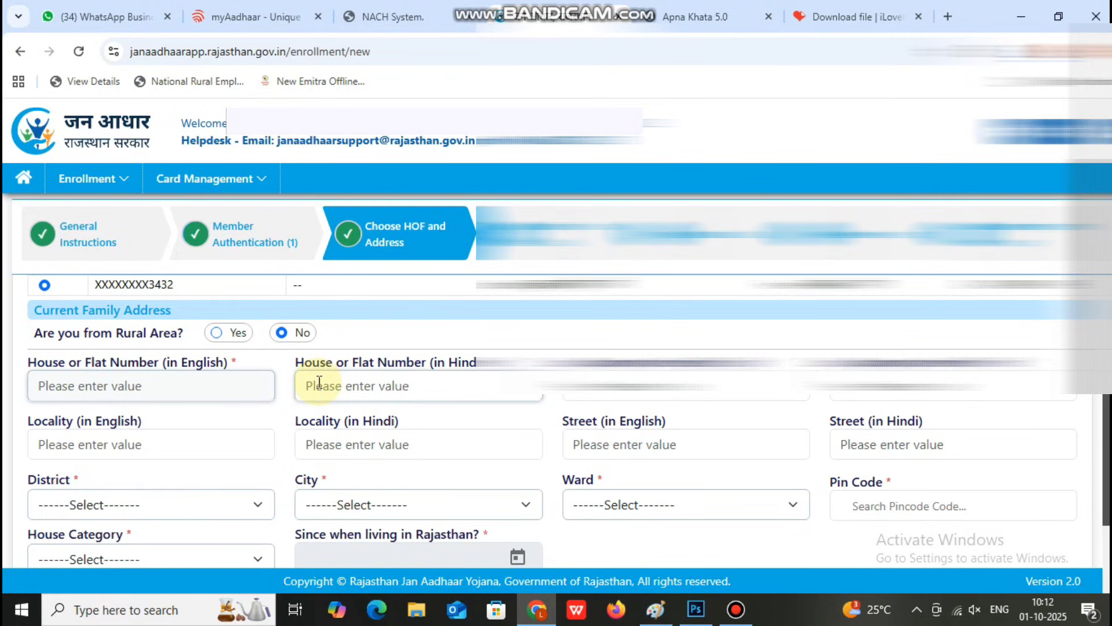
scroll(316, 382, down, 2)
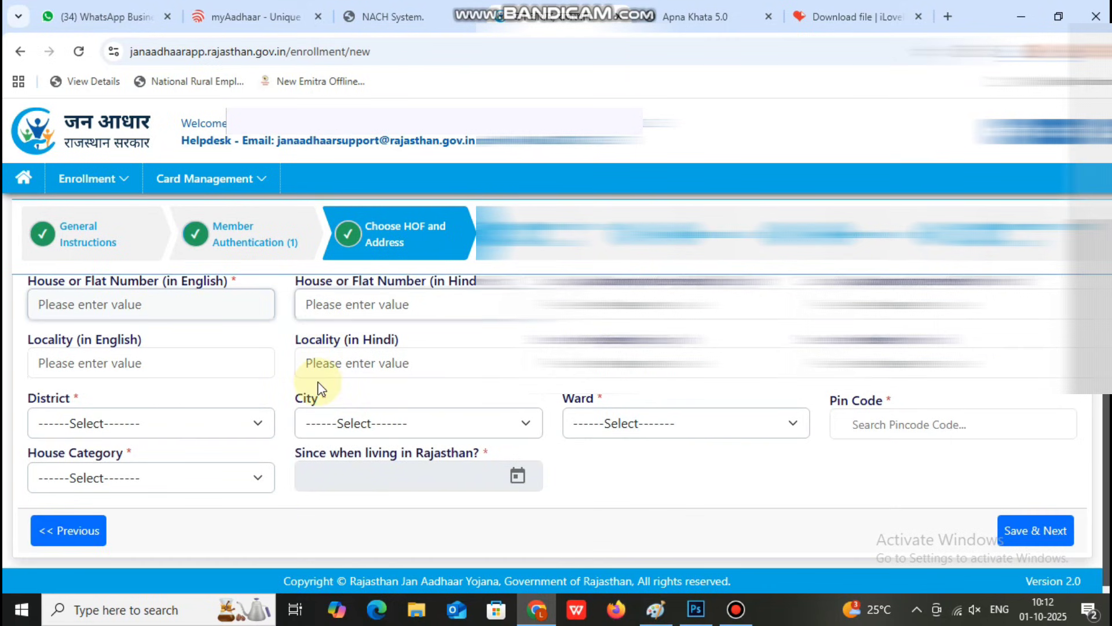
scroll(119, 442, up, 4)
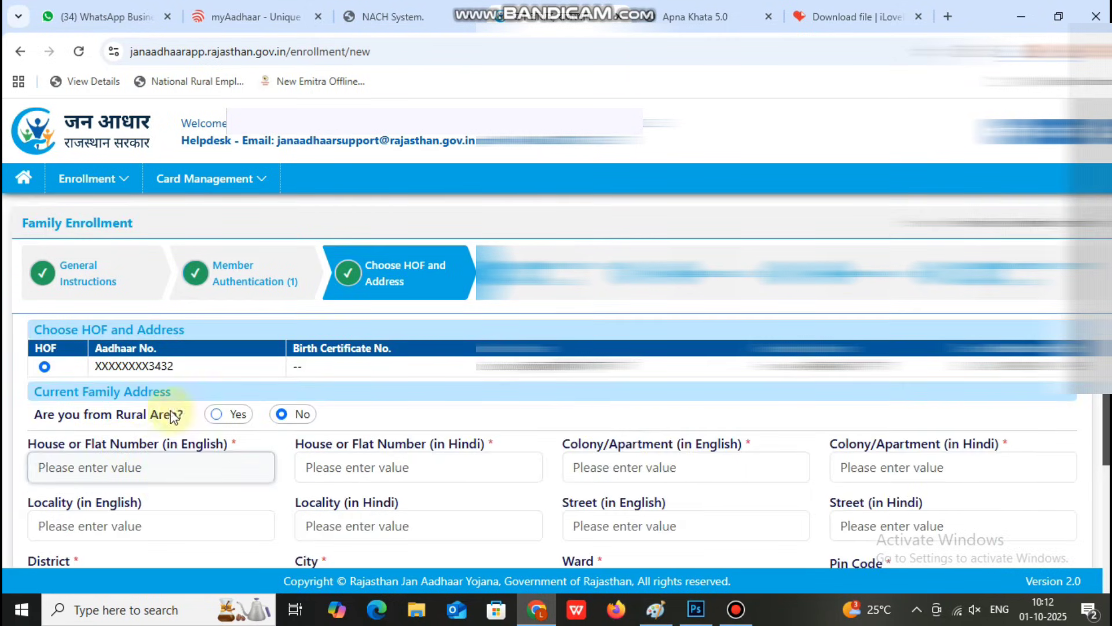
click(291, 419)
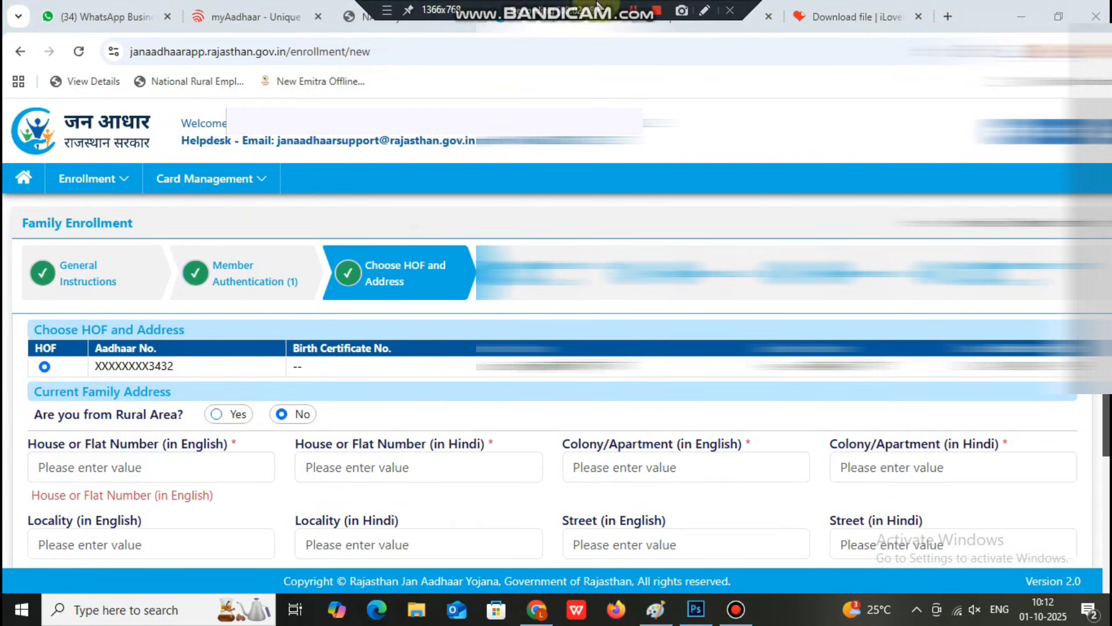
click(632, 8)
scroll(318, 308, down, 1)
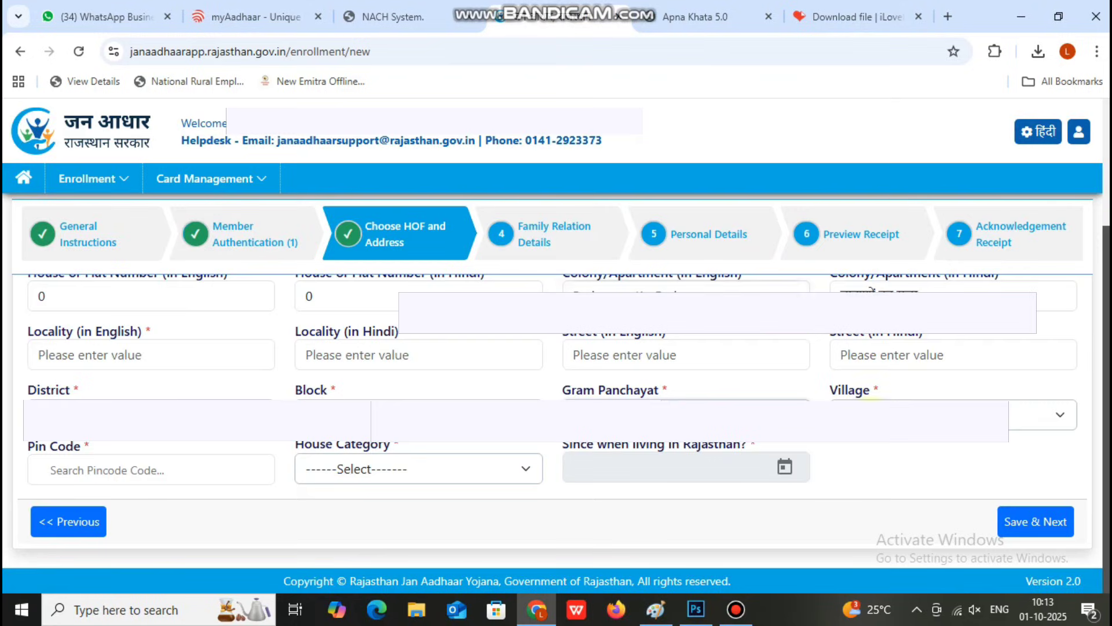
click(927, 414)
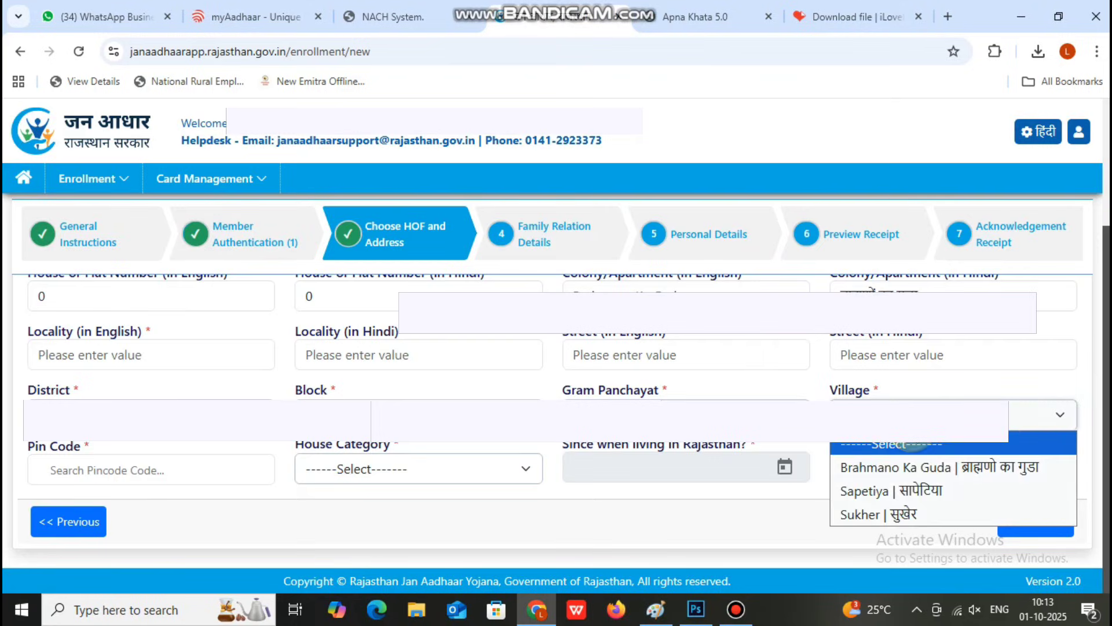
click(930, 467)
click(191, 467)
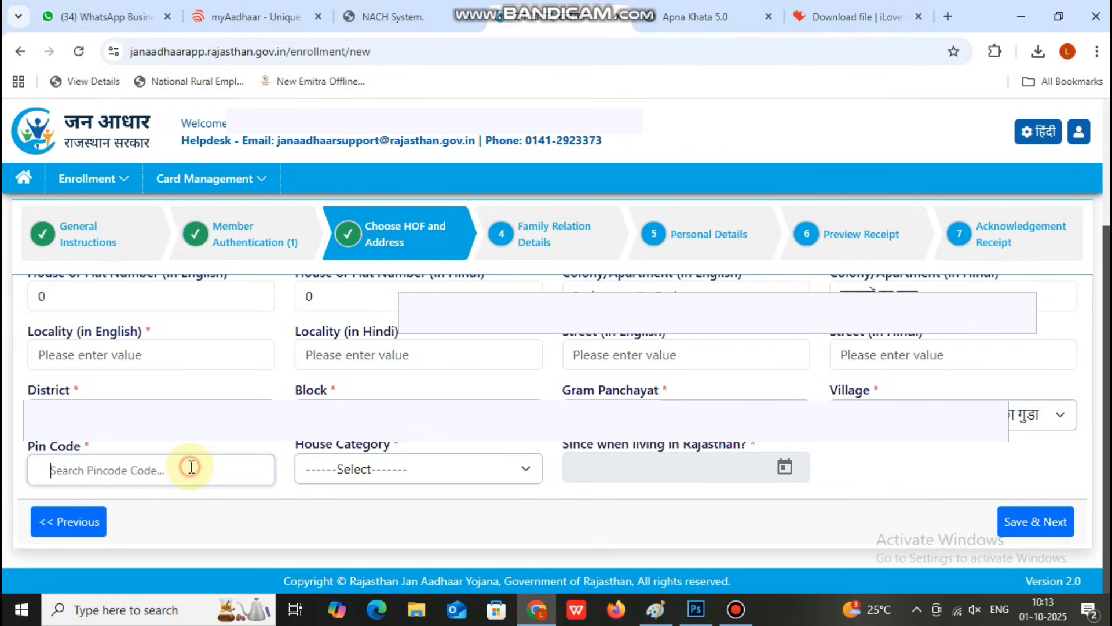
click(390, 467)
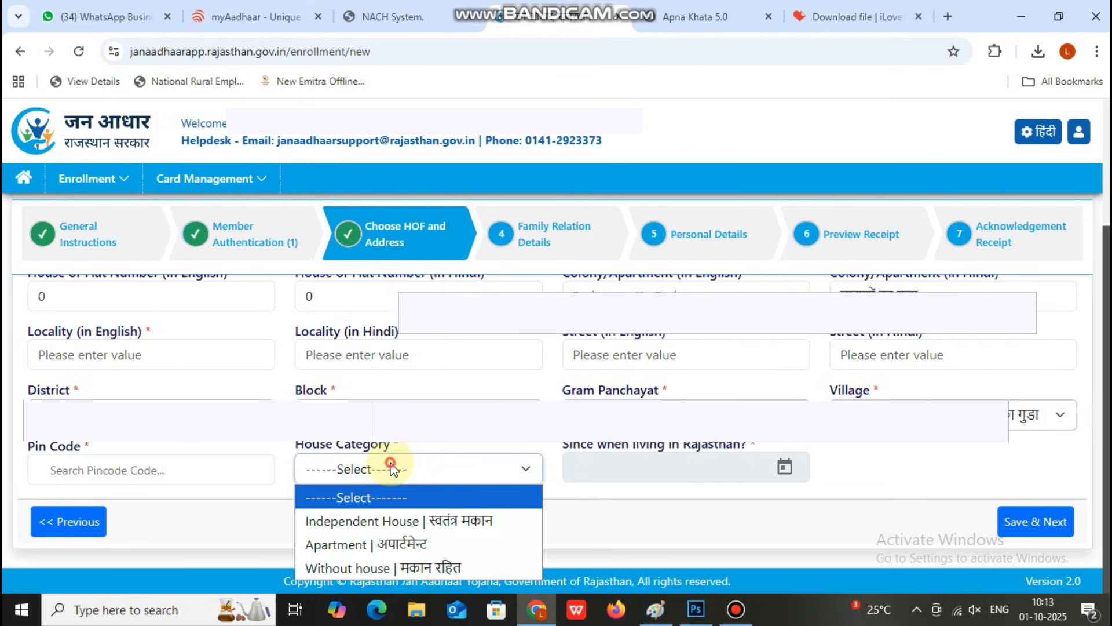
click(398, 518)
click(168, 480)
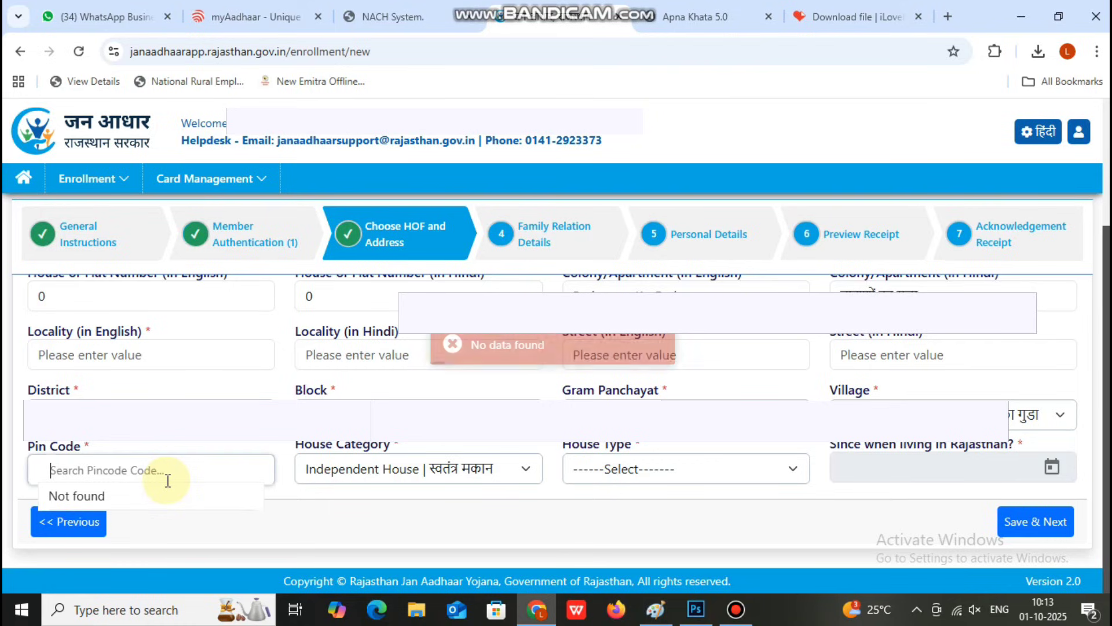
Step: Set house type to Pakka House and pin code to 313011
click(678, 468)
click(708, 520)
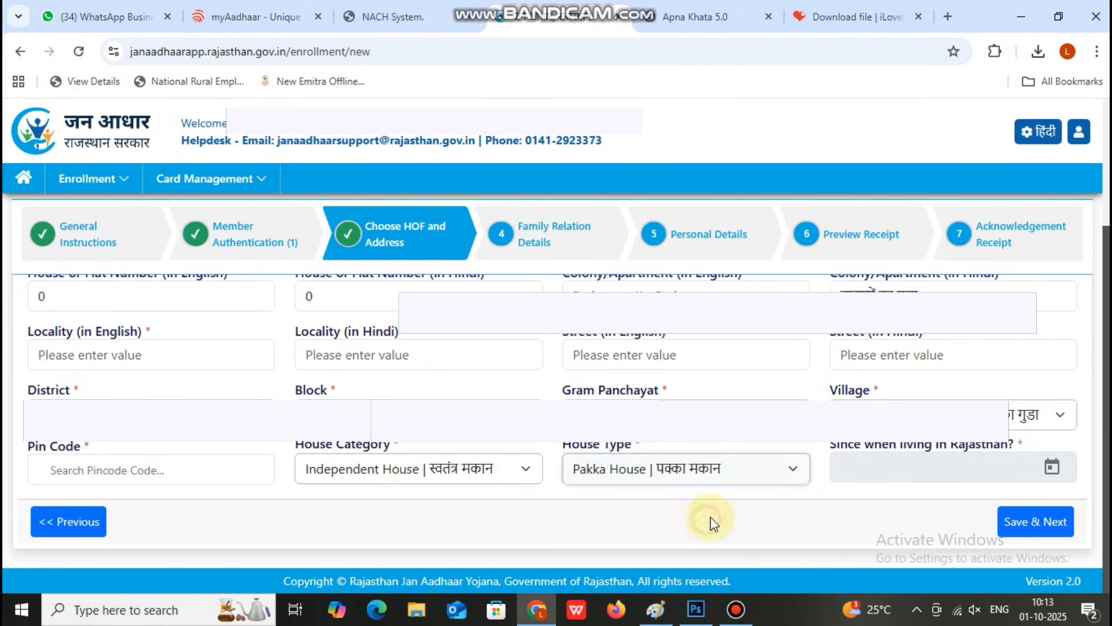
click(128, 464)
text(3)
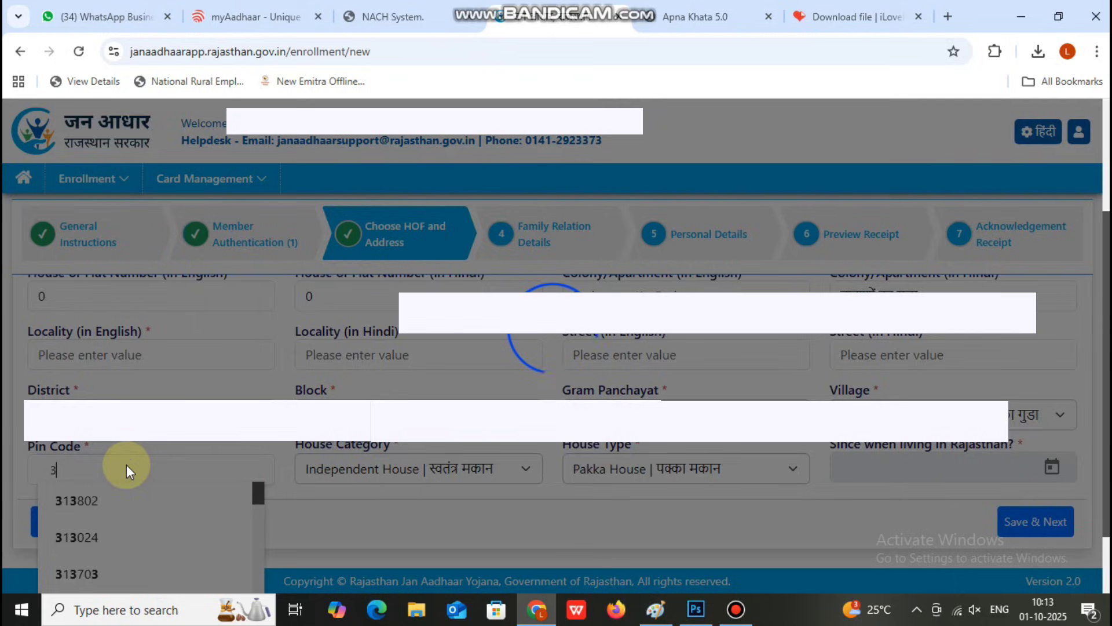
text(130)
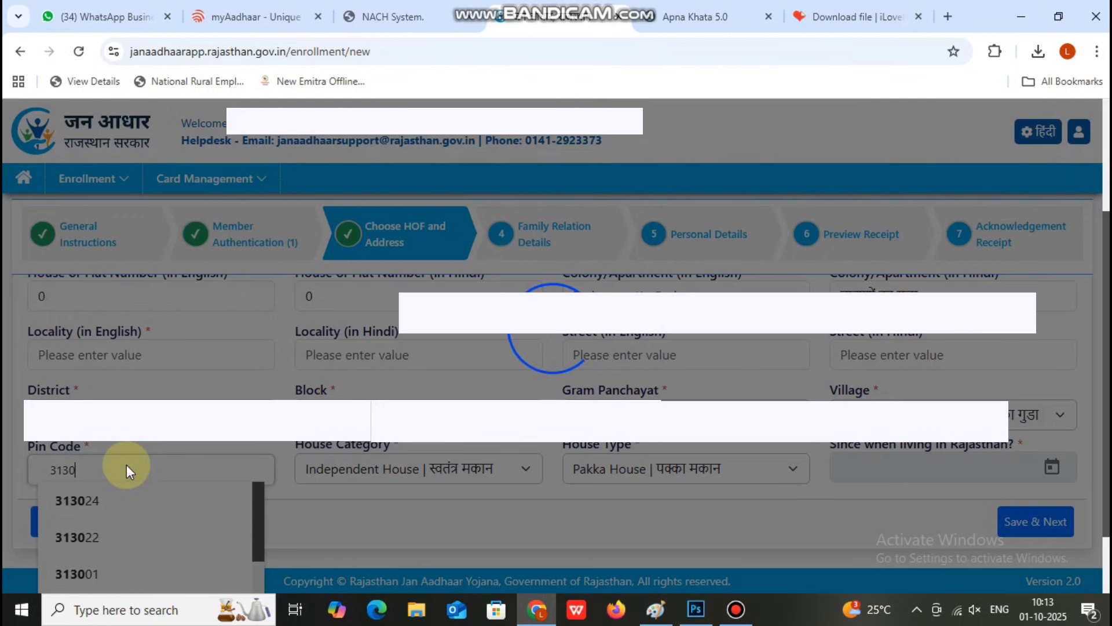
text(11)
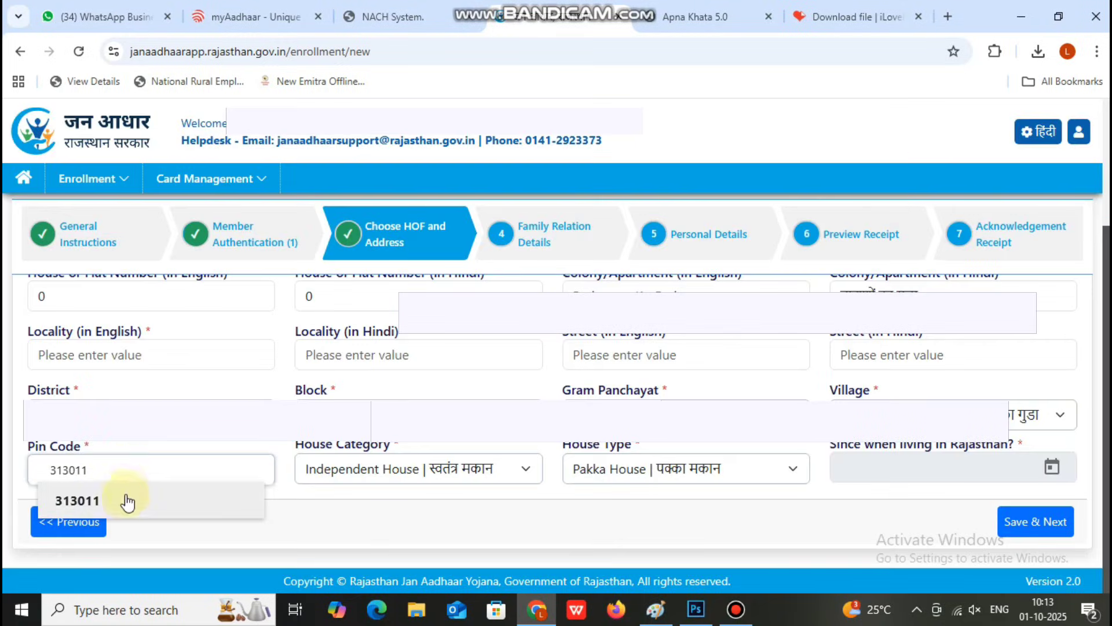
click(124, 498)
click(889, 465)
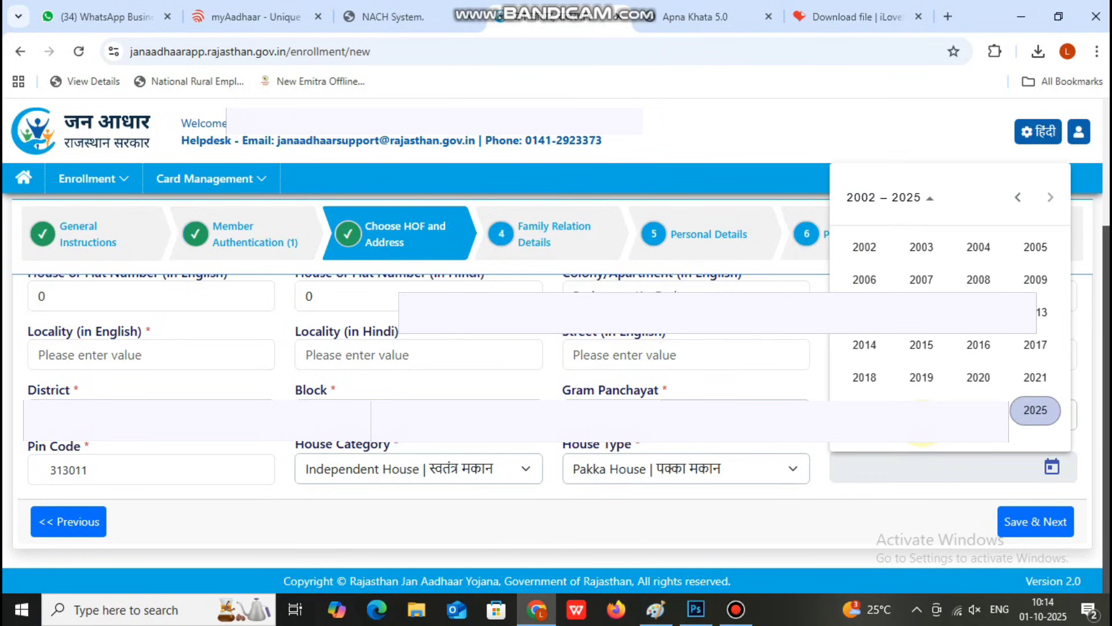
Step: Set the living-in-Rajasthan-since date to 01/1995 with the calendar picker
click(918, 199)
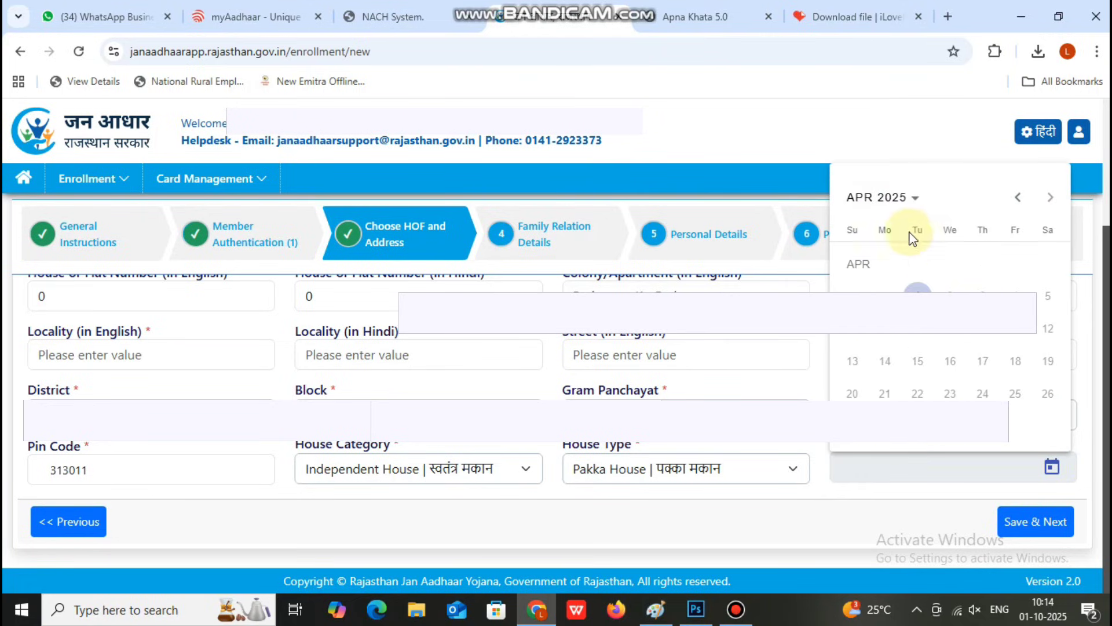
click(1015, 198)
click(1014, 198)
click(891, 200)
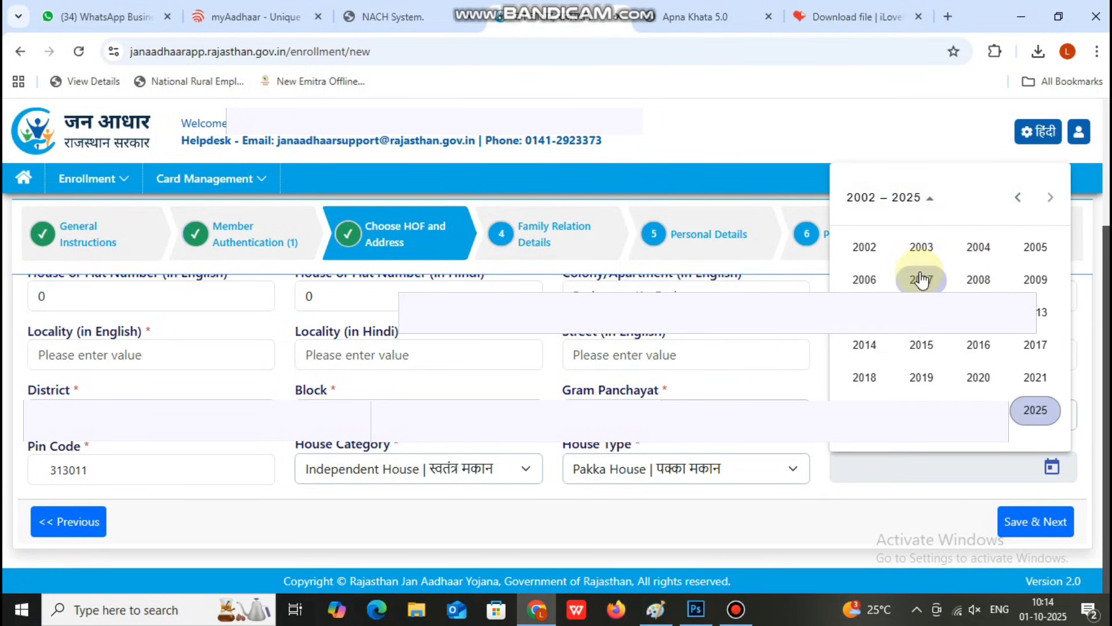
click(1017, 198)
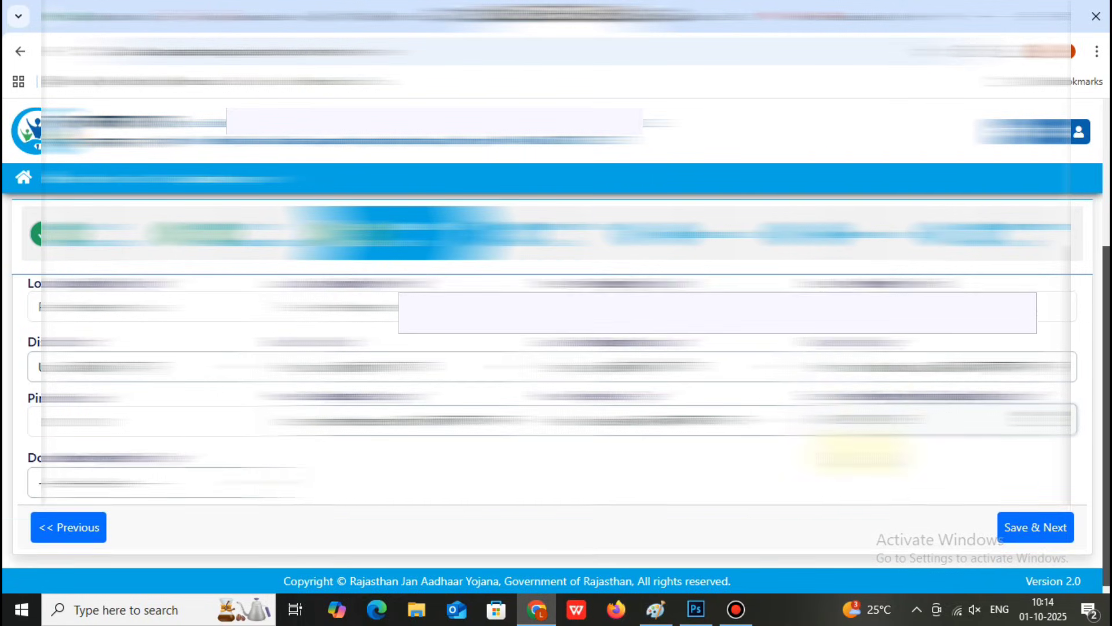
Step: Choose AADHAAR CARD as document proof type, upload the proof PDF, and save the address
click(203, 477)
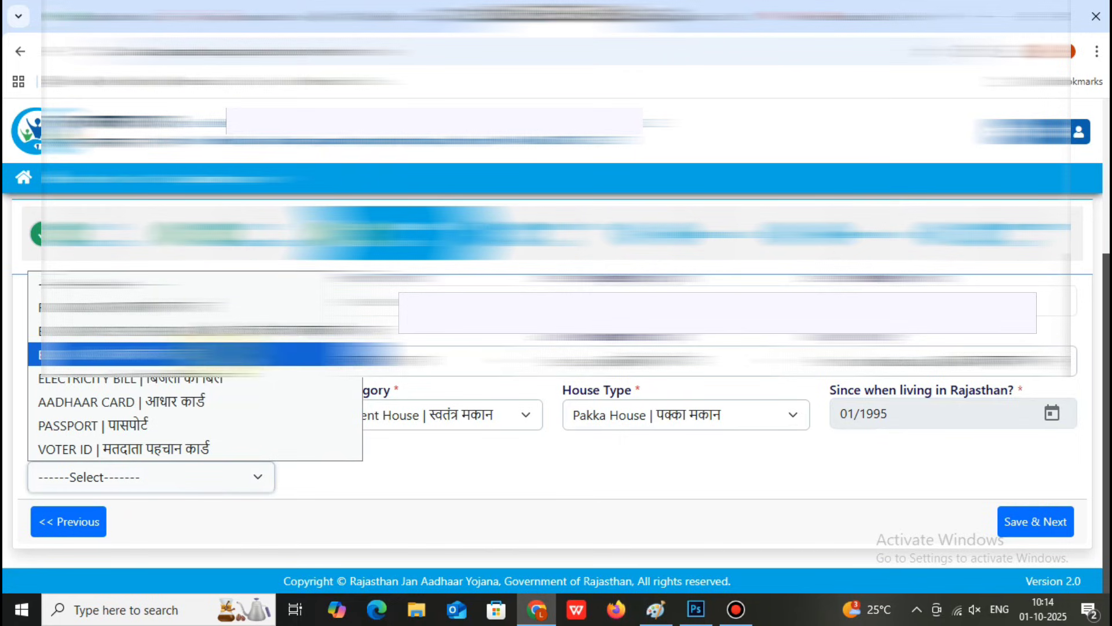
click(213, 403)
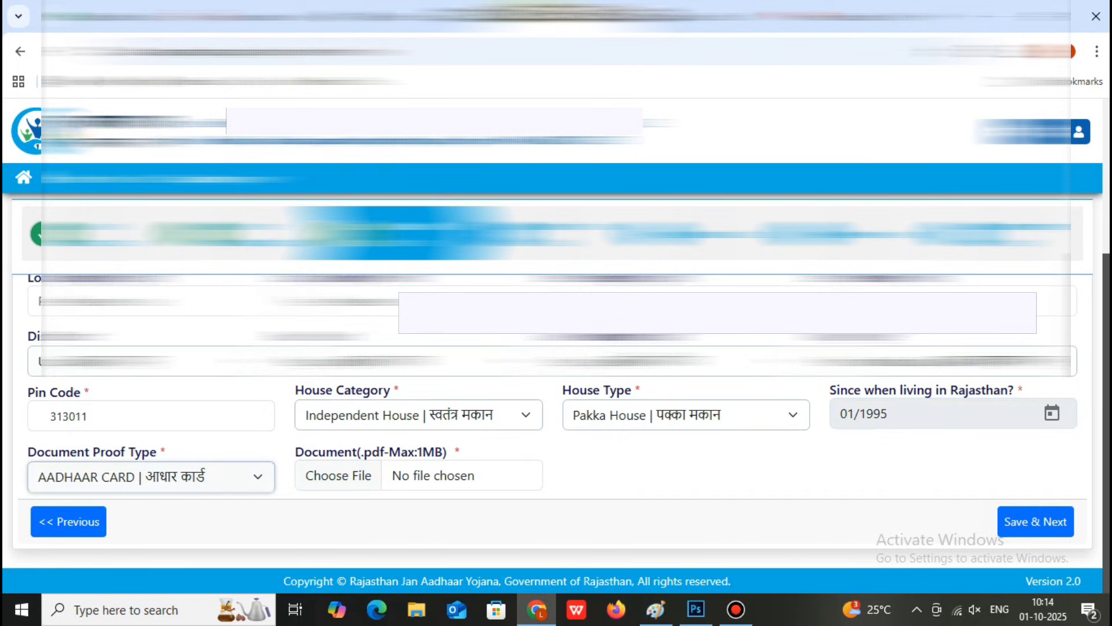
click(558, 9)
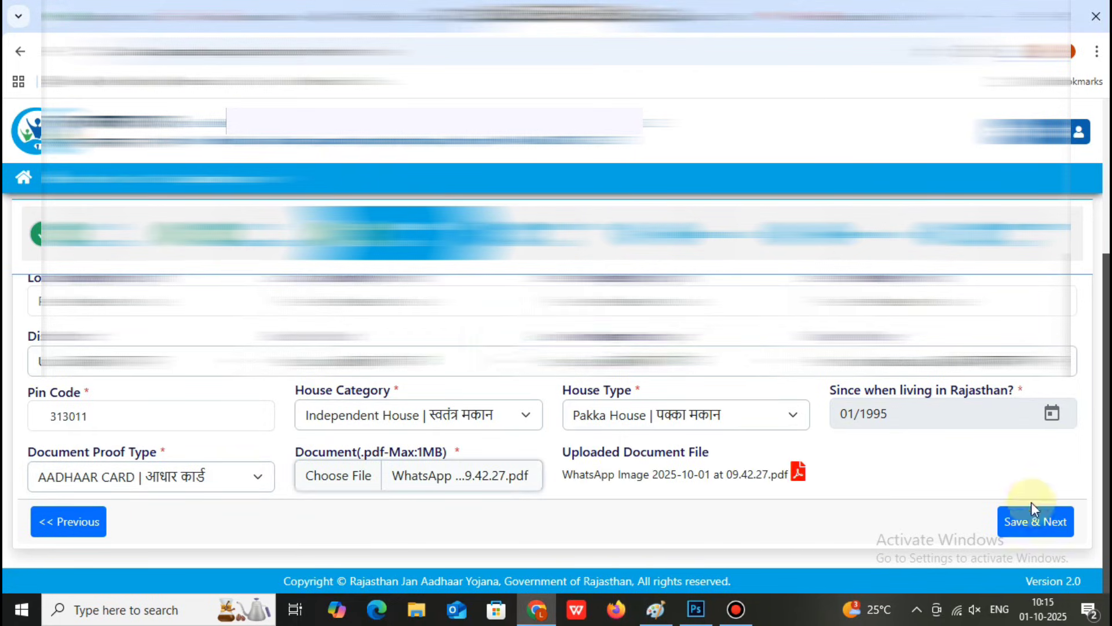
click(1037, 528)
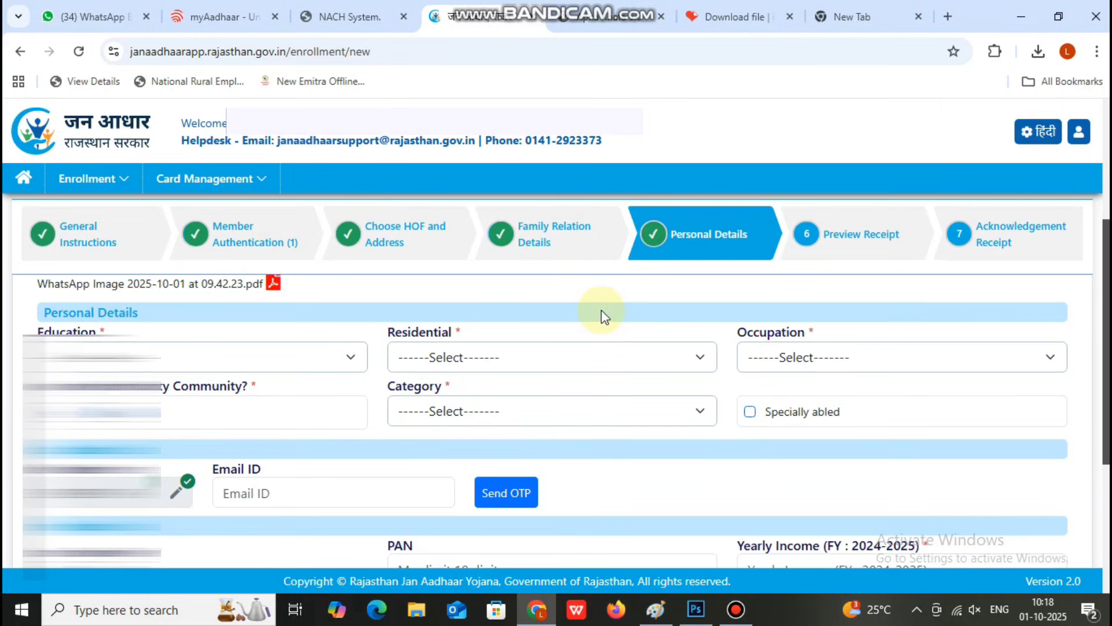
Step: Set education to 12 Pass, residential status to Resident and occupation to Home Maker
click(196, 353)
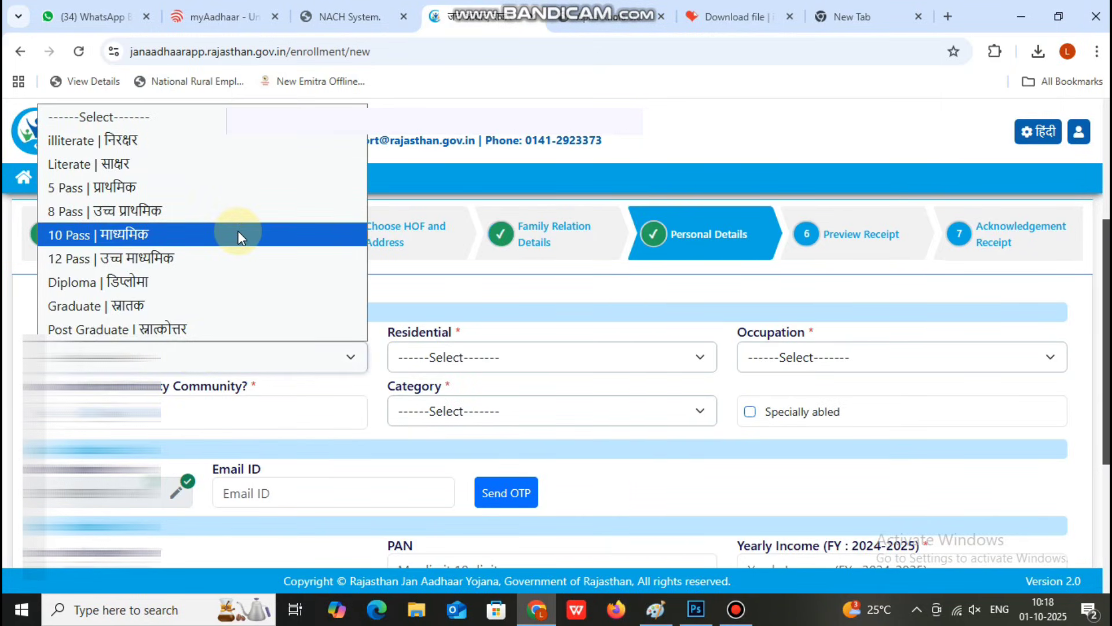
click(237, 259)
click(540, 352)
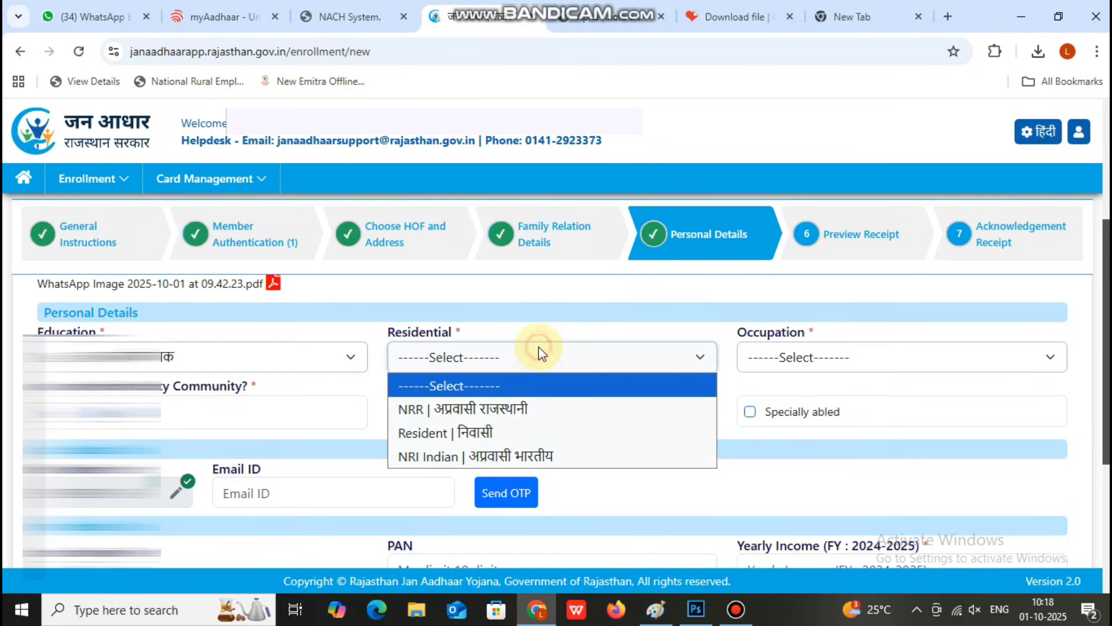
click(512, 436)
click(802, 357)
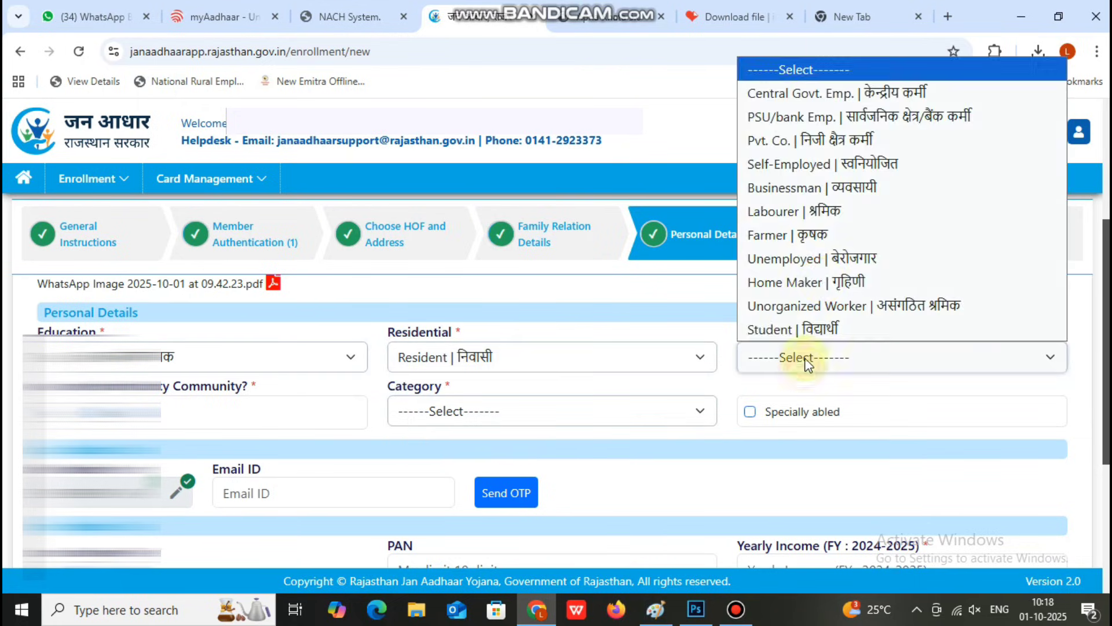
click(800, 282)
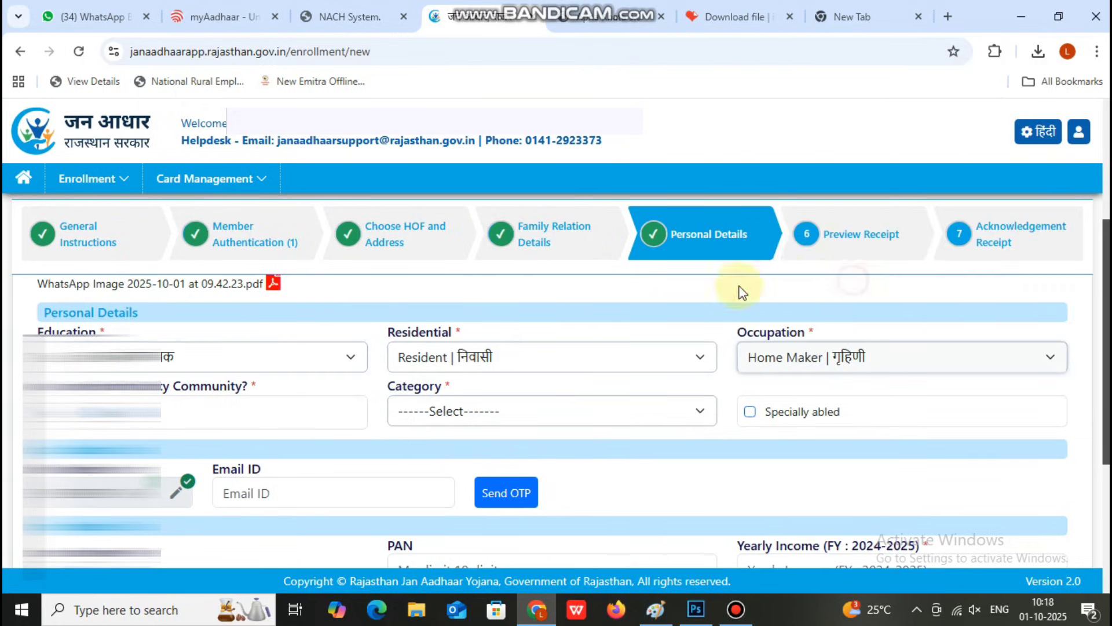
Step: Set the social category to GEN and the caste to BARAMAN
click(549, 411)
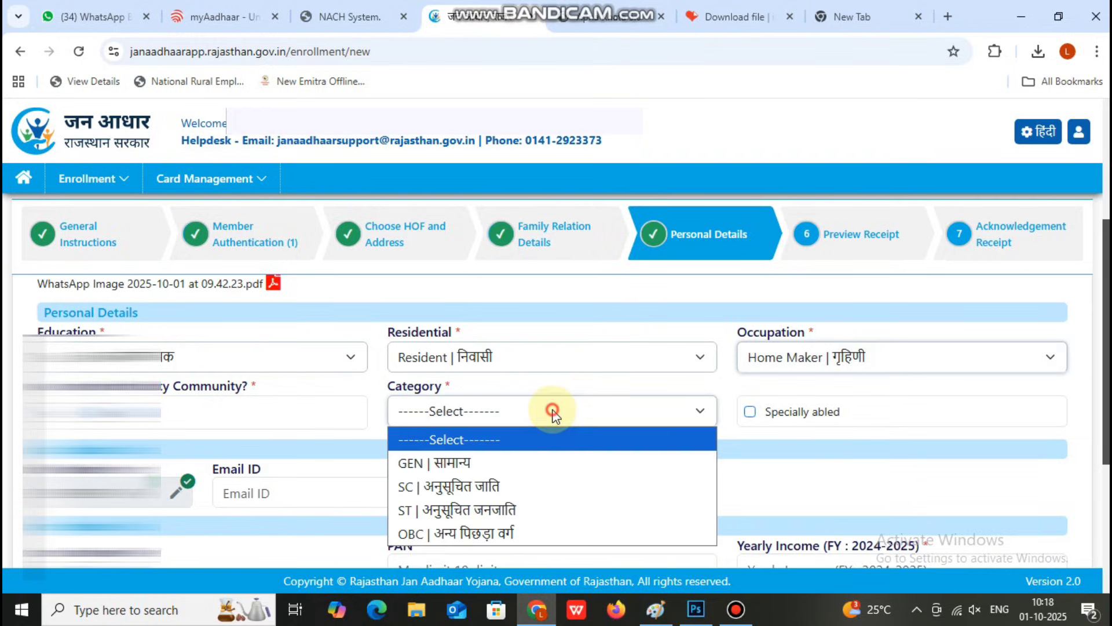
click(496, 458)
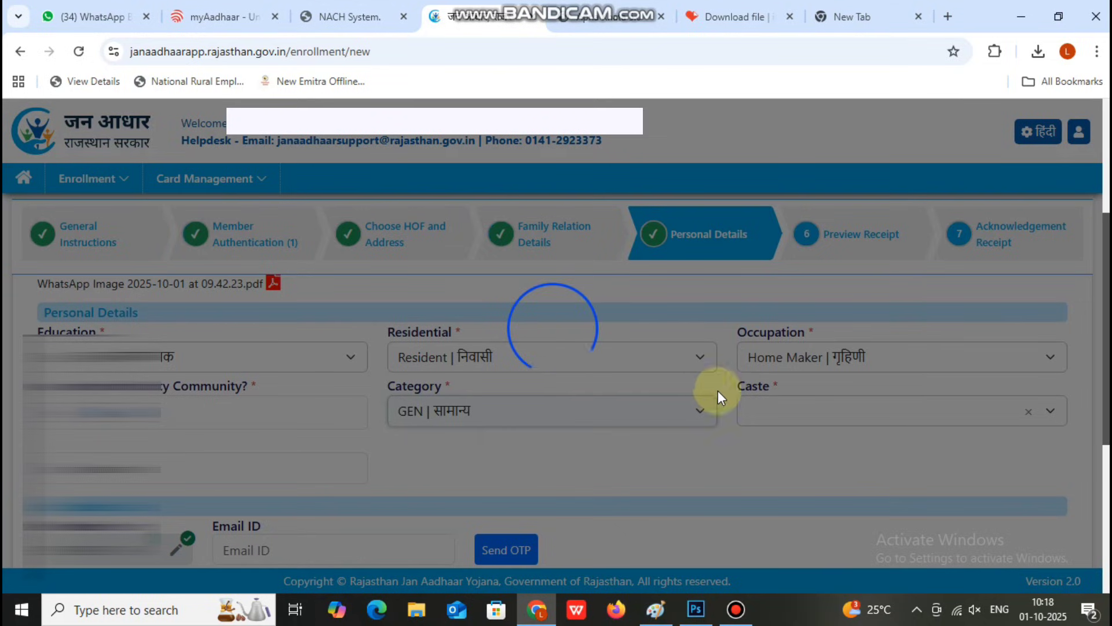
scroll(805, 402, down, 1)
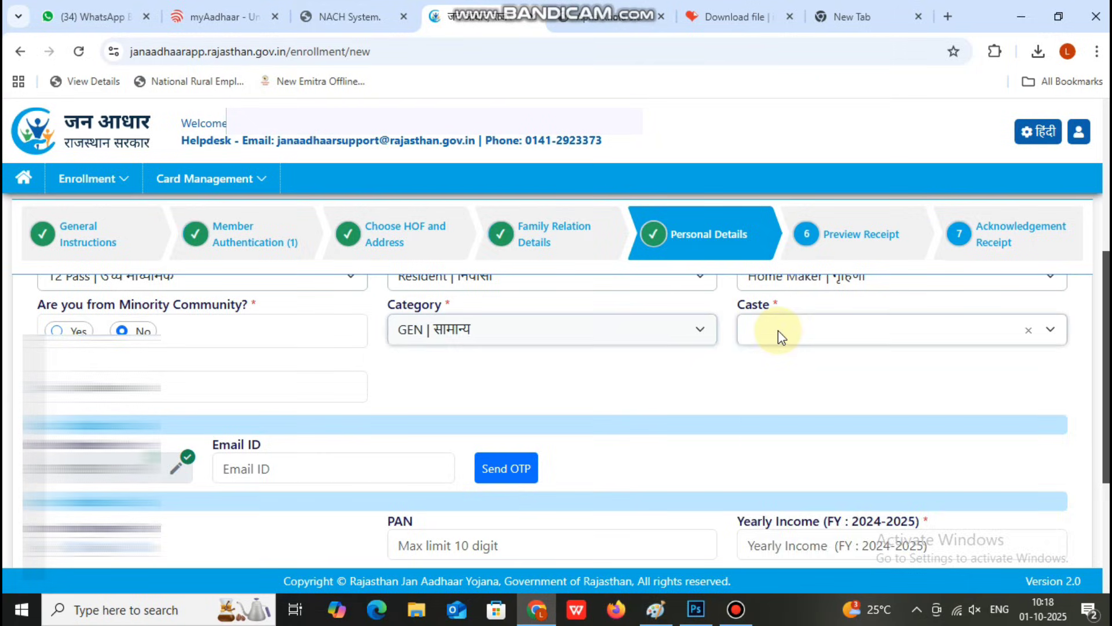
click(777, 330)
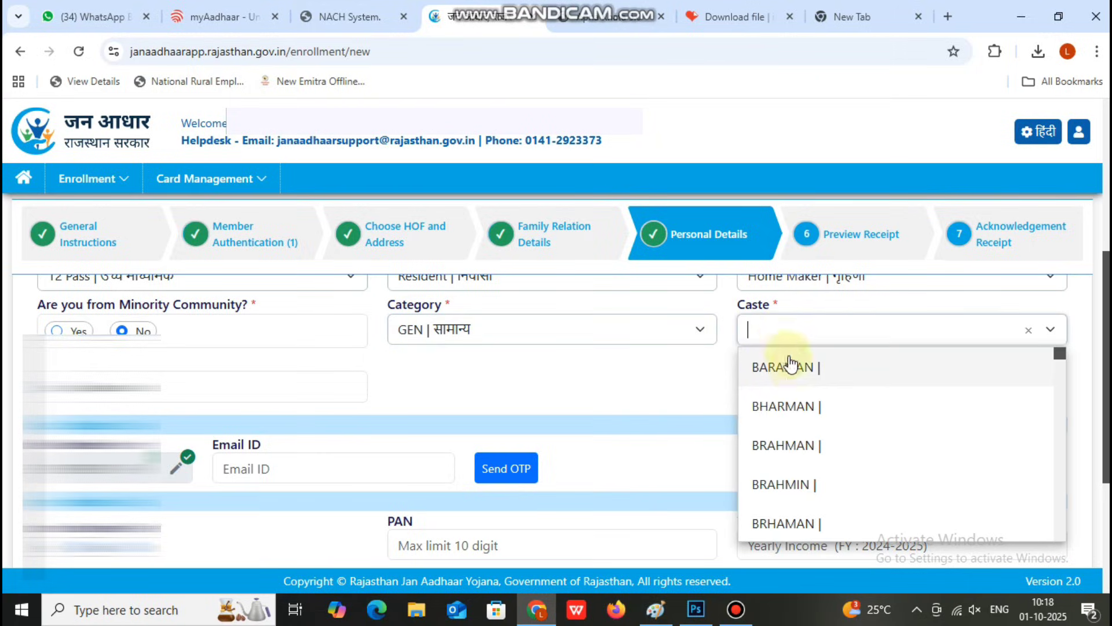
scroll(795, 375, down, 5)
scroll(795, 375, down, 3)
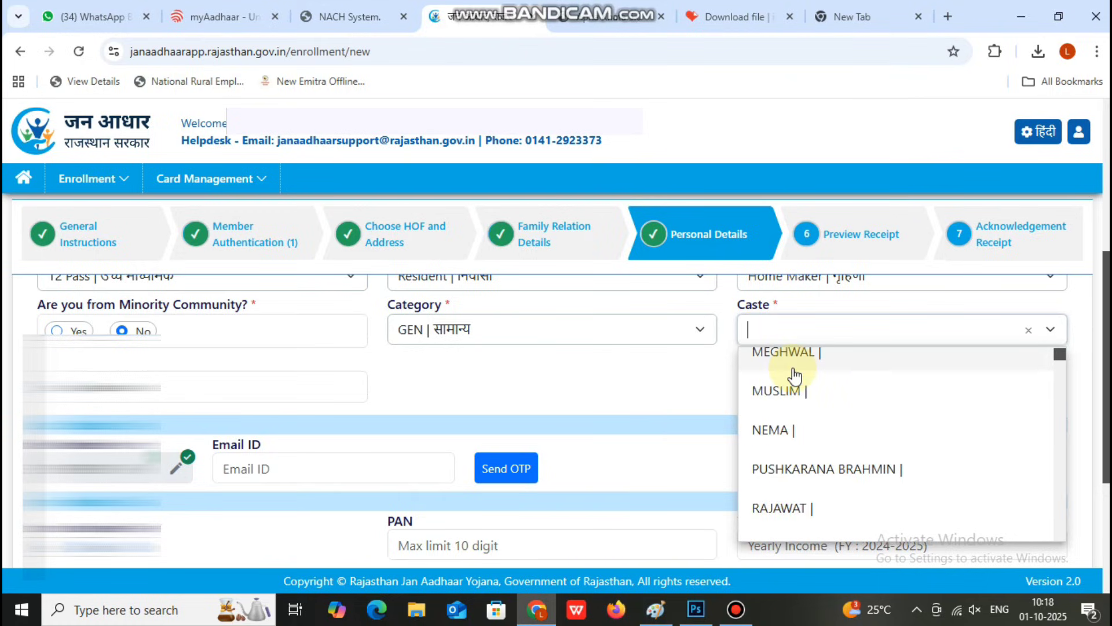
scroll(795, 376, up, 3)
scroll(794, 375, down, 3)
scroll(795, 375, up, 8)
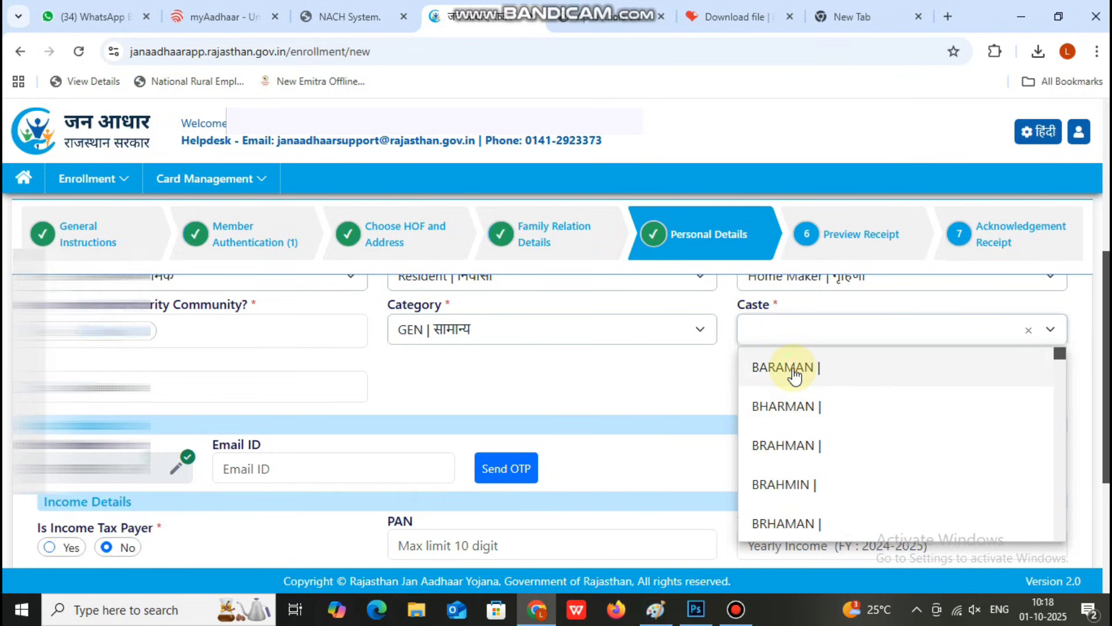
click(795, 374)
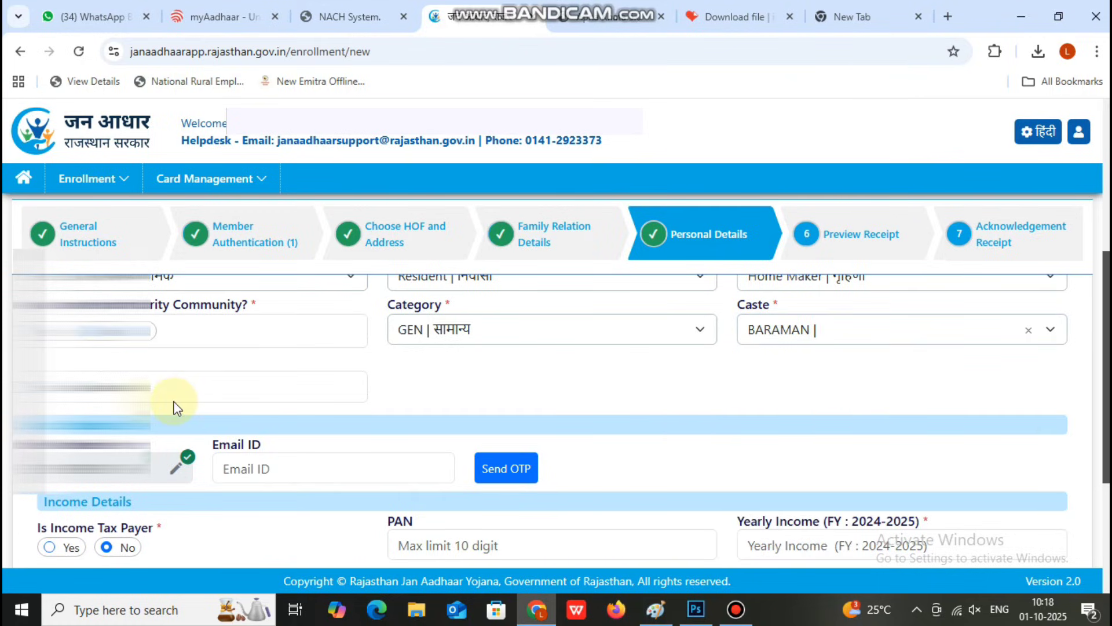
scroll(174, 405, down, 2)
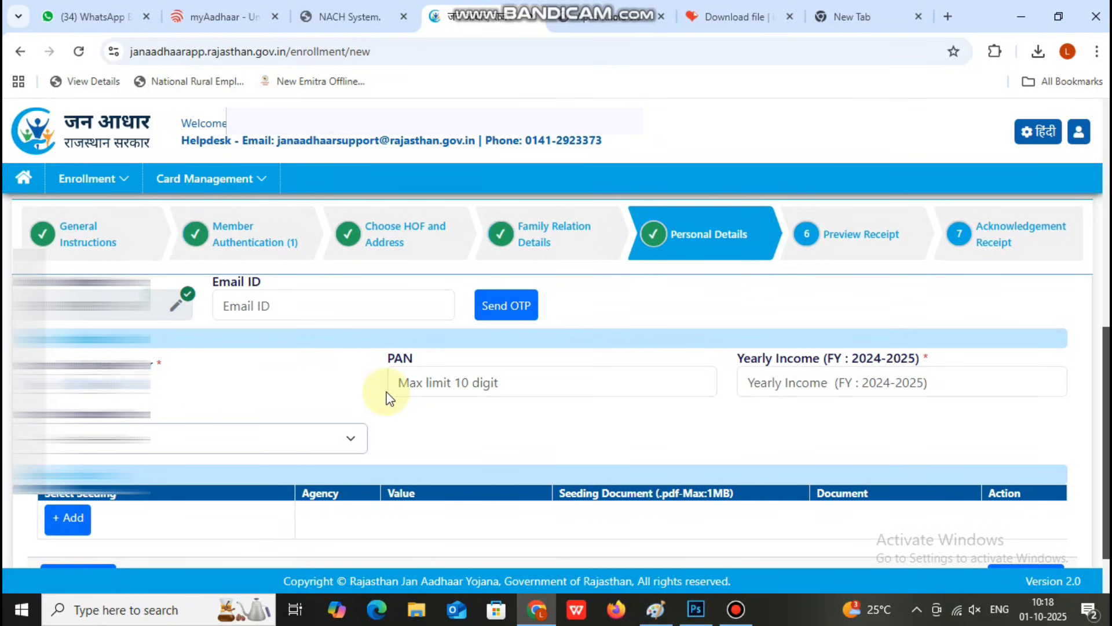
Step: Enter 0 as yearly income, leaving the income proof document unselected
click(834, 385)
text(0)
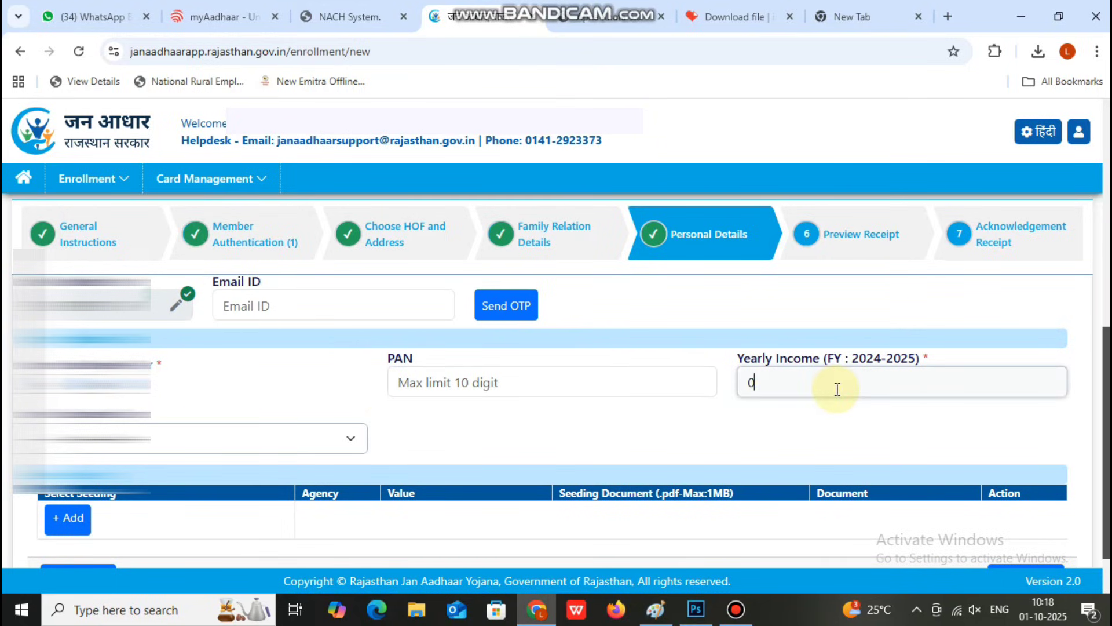
click(323, 433)
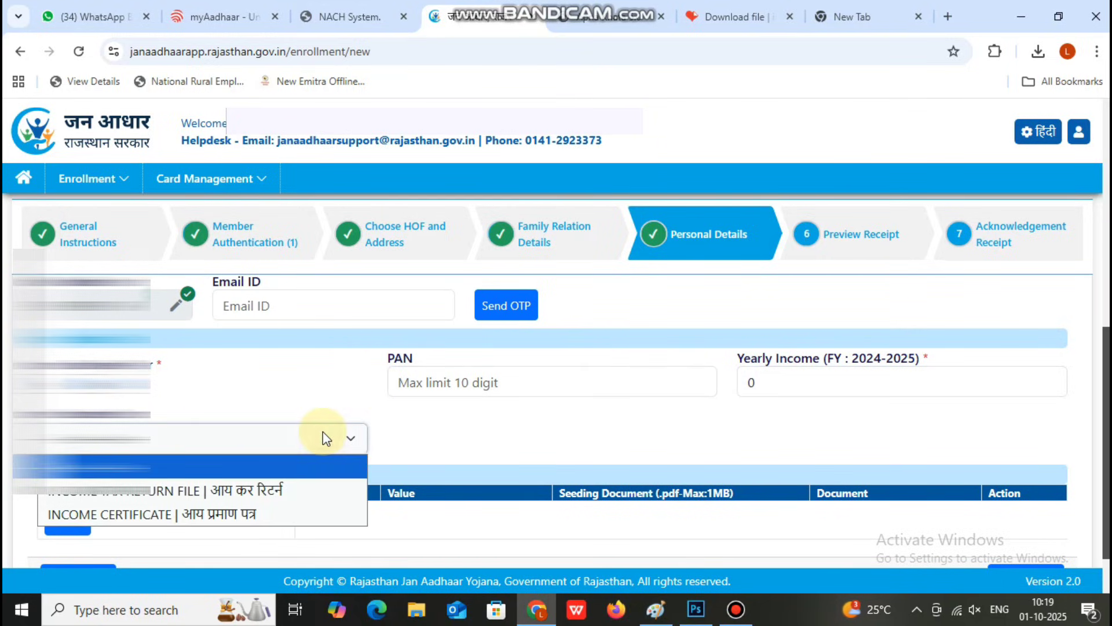
click(427, 423)
Step: Delete the unused seeding-document row and save the personal details
scroll(846, 441, down, 1)
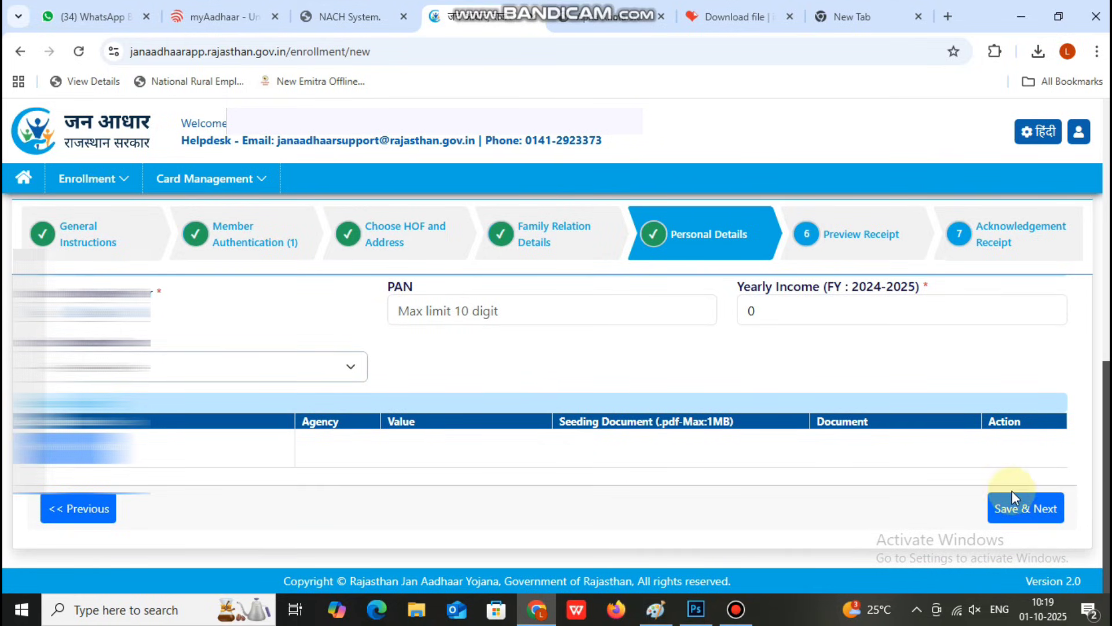
click(231, 458)
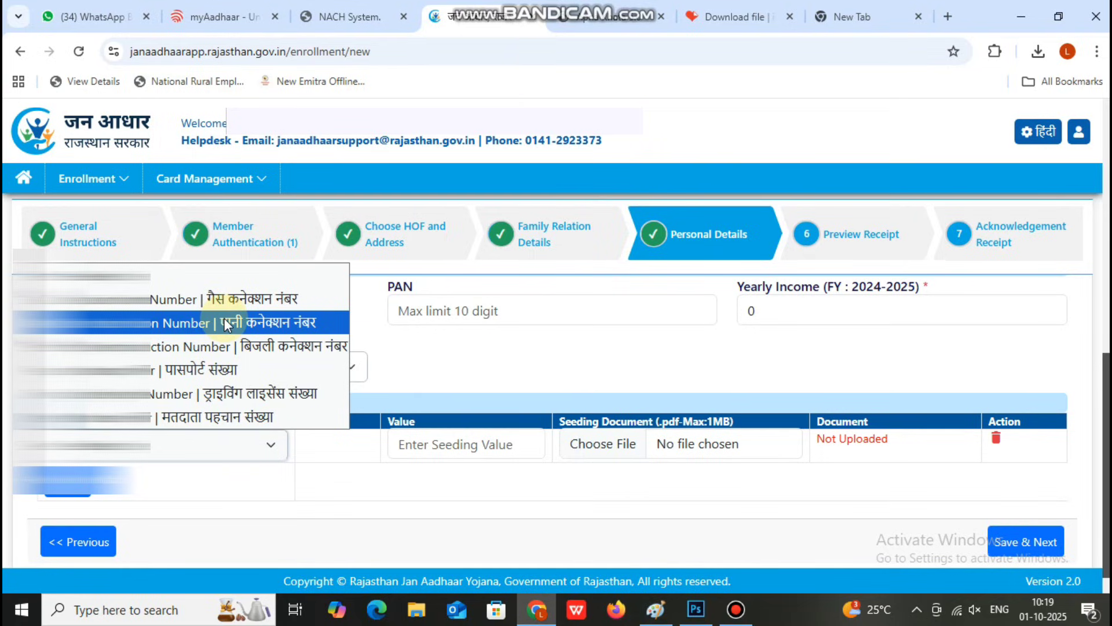
click(242, 425)
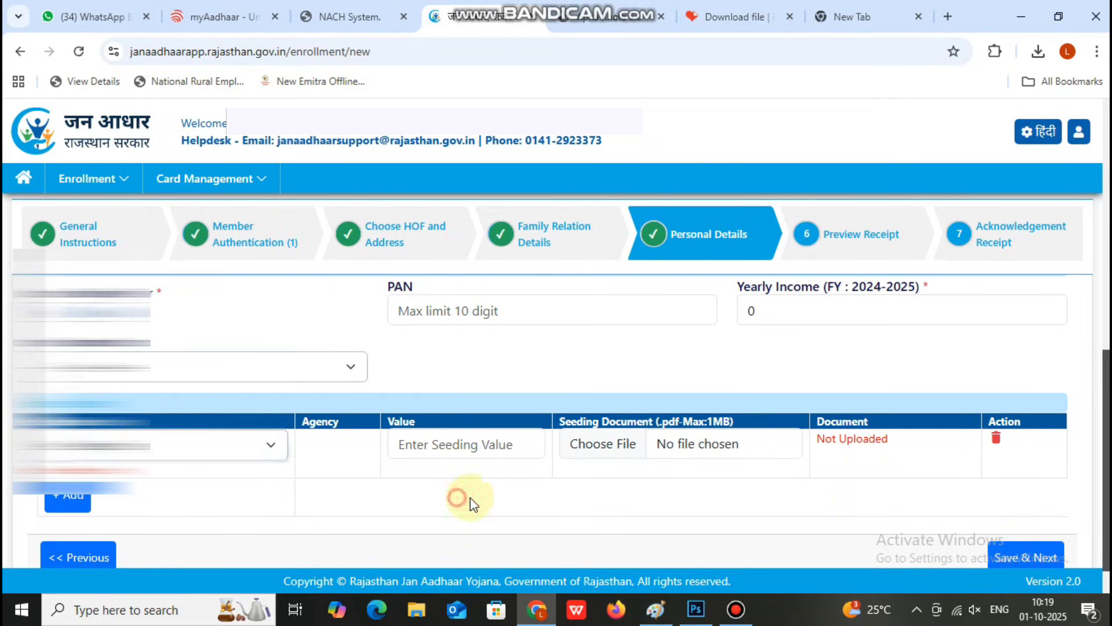
click(993, 440)
click(1037, 513)
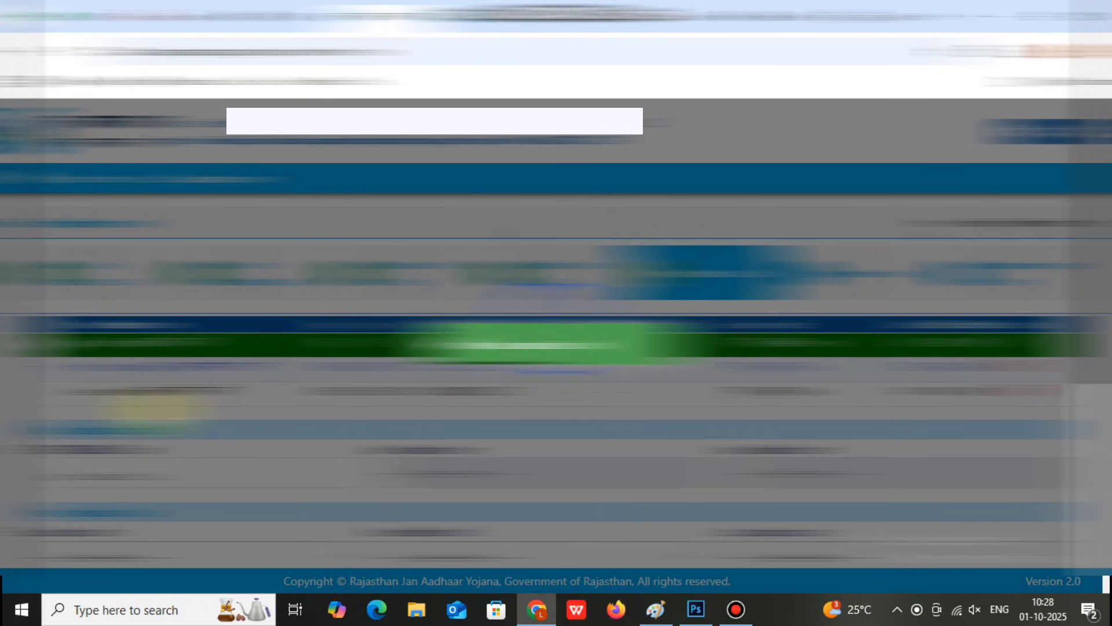
Step: Set this member's education to 10 Pass, residence to Resident and occupation to Labourer
scroll(733, 371, down, 2)
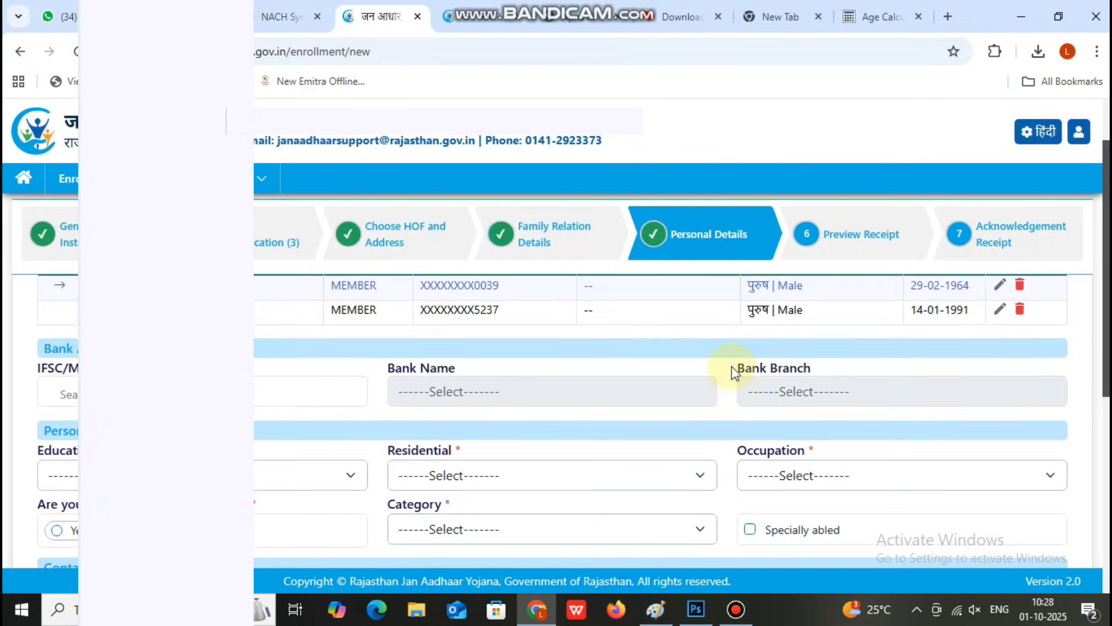
scroll(519, 368, up, 1)
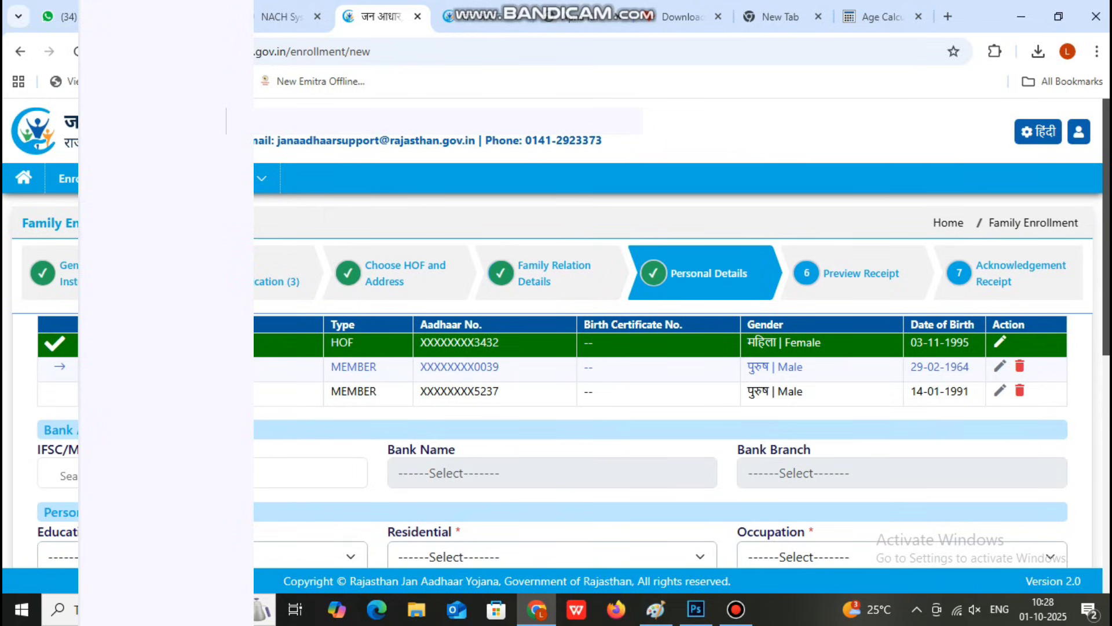
scroll(173, 371, down, 2)
click(174, 476)
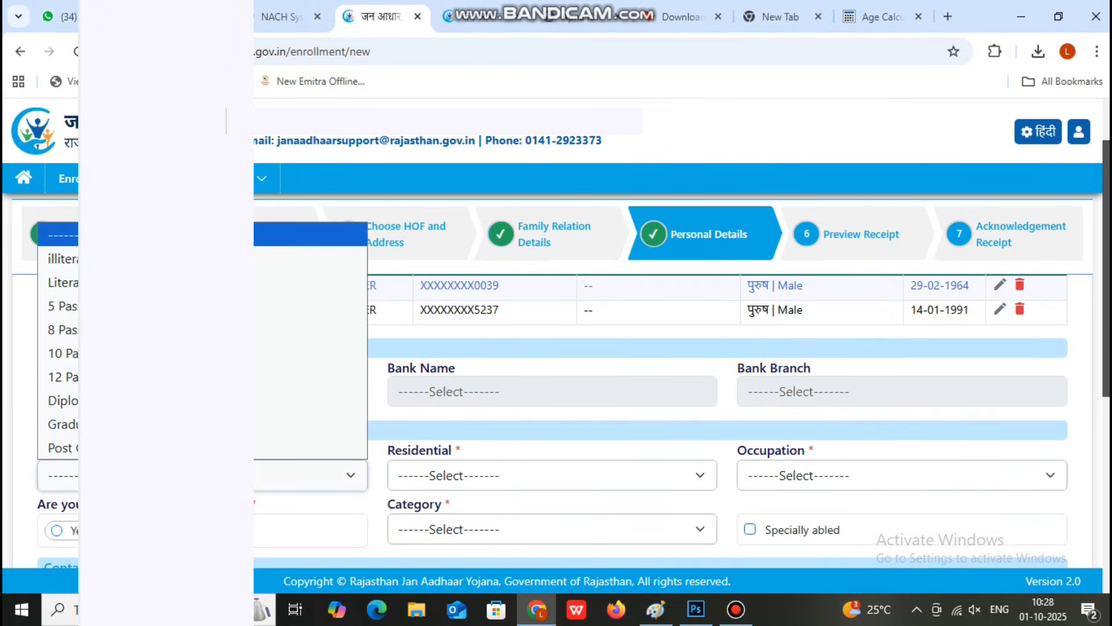
click(58, 353)
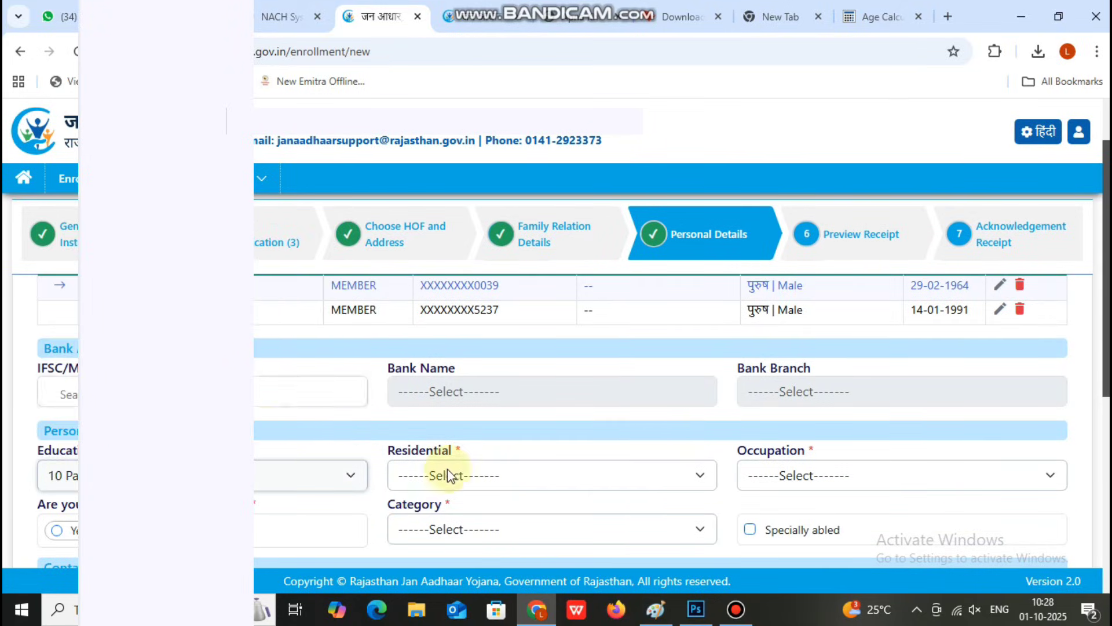
scroll(447, 471, down, 1)
click(544, 384)
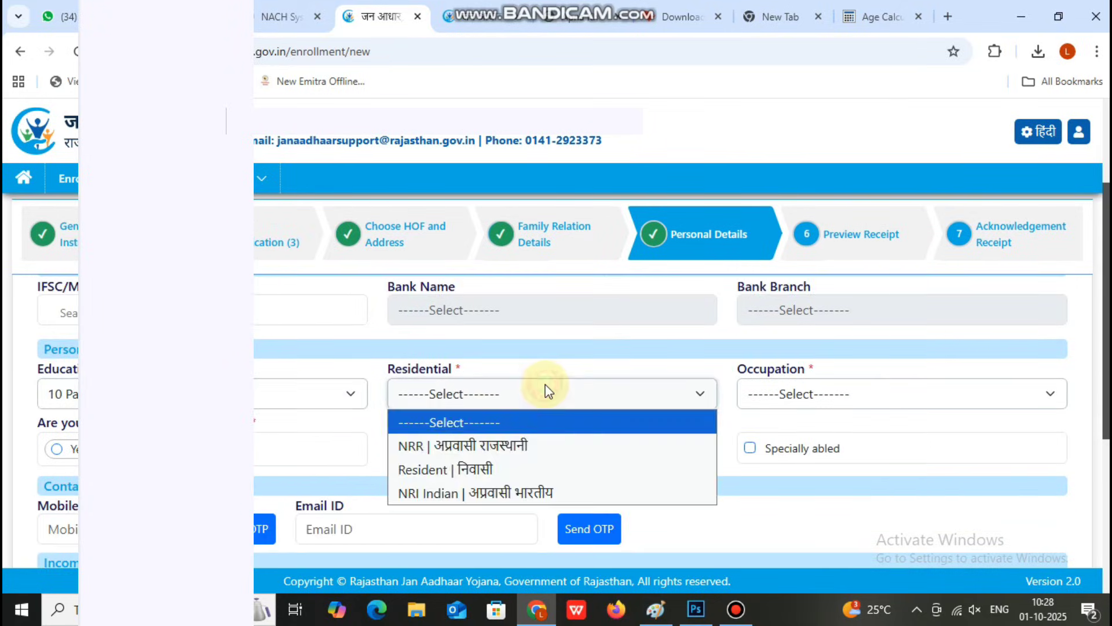
click(526, 470)
click(842, 400)
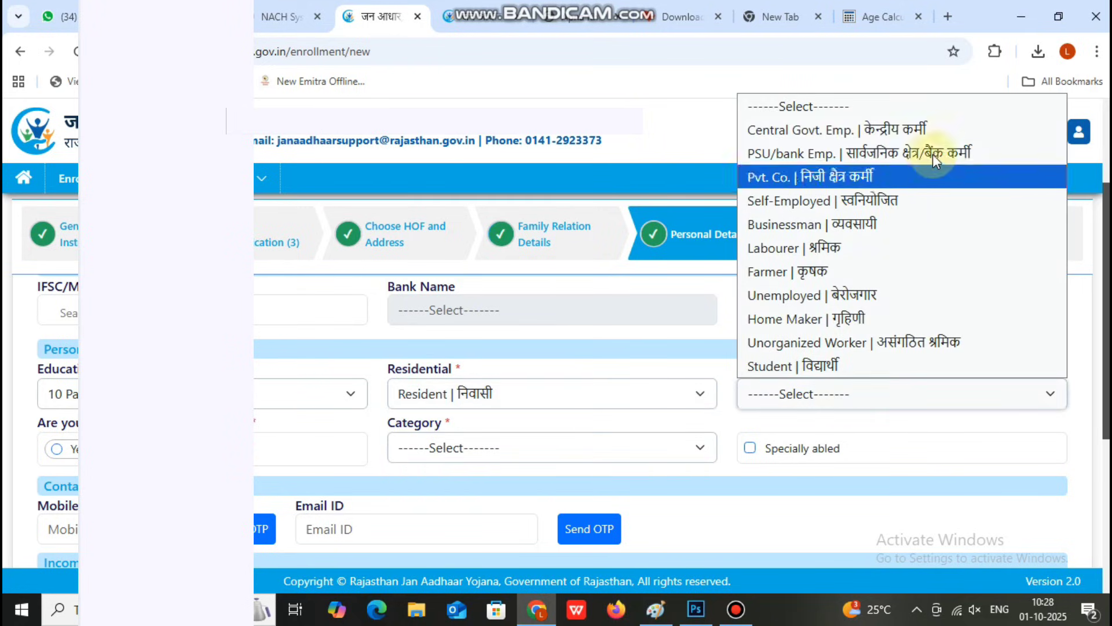
click(879, 247)
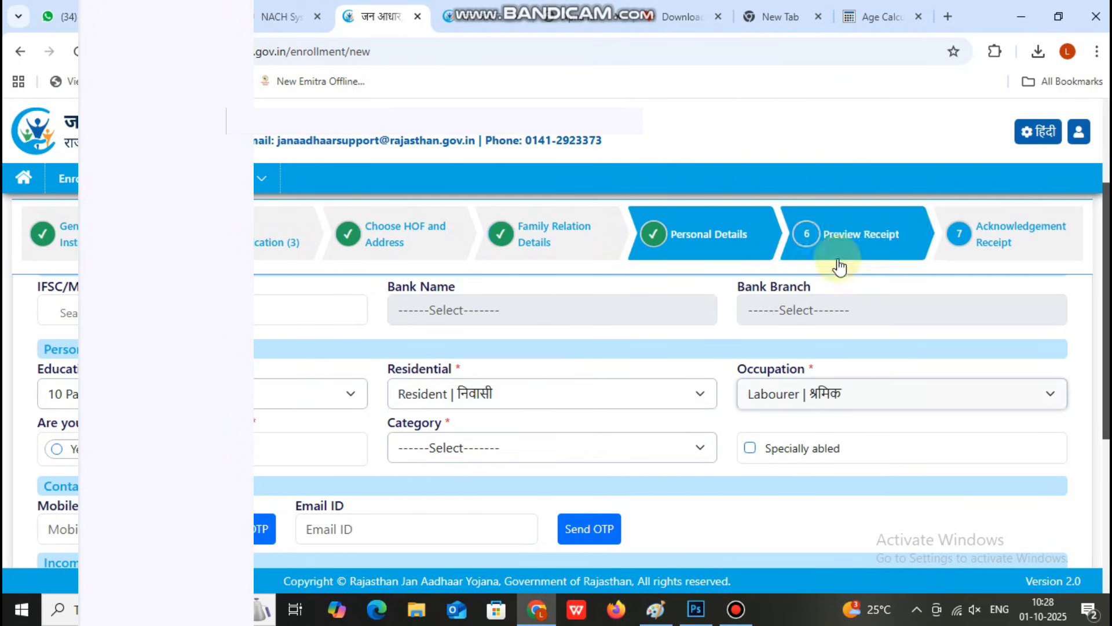
Step: Set category GEN and caste BARAMAN, then send the OTP to the member's mobile
click(431, 440)
click(450, 499)
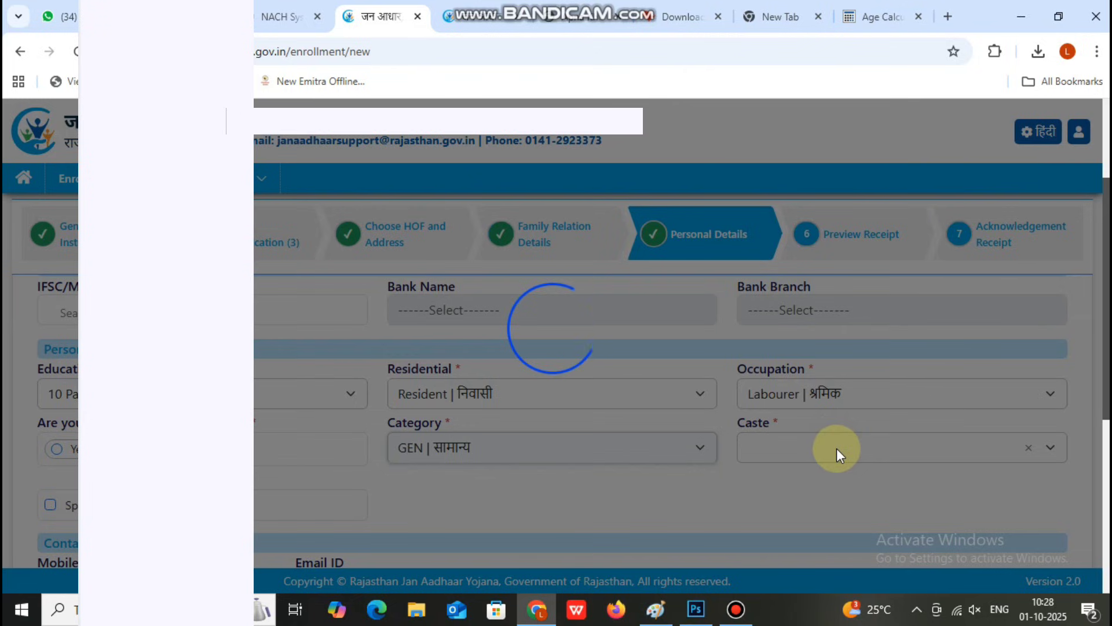
scroll(837, 447, down, 3)
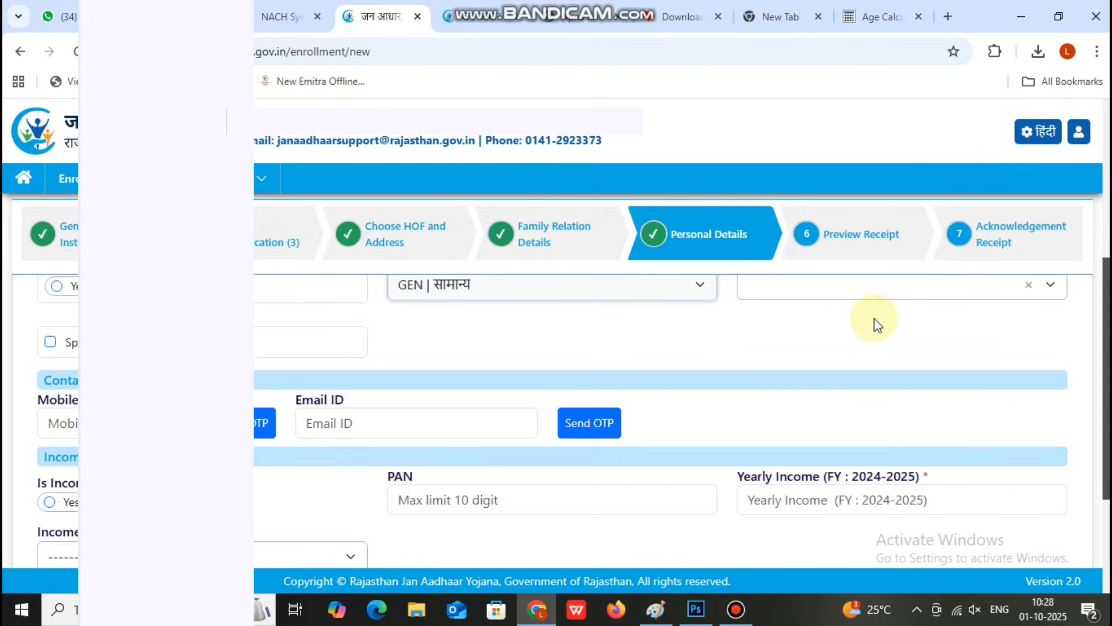
scroll(874, 323, up, 2)
click(859, 367)
click(842, 413)
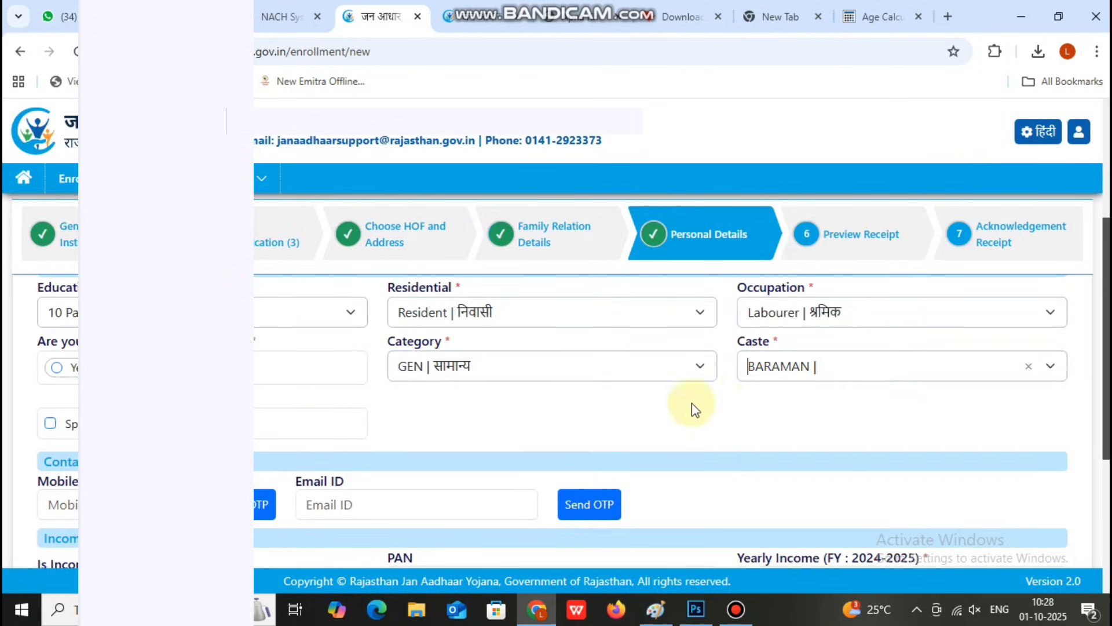
scroll(284, 388, down, 2)
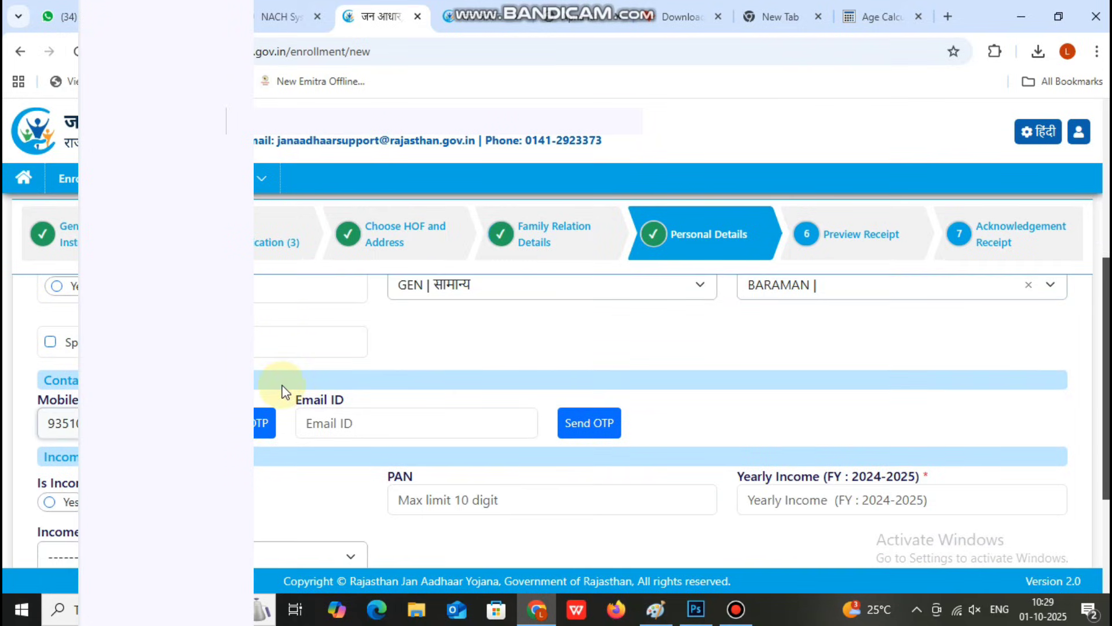
click(263, 414)
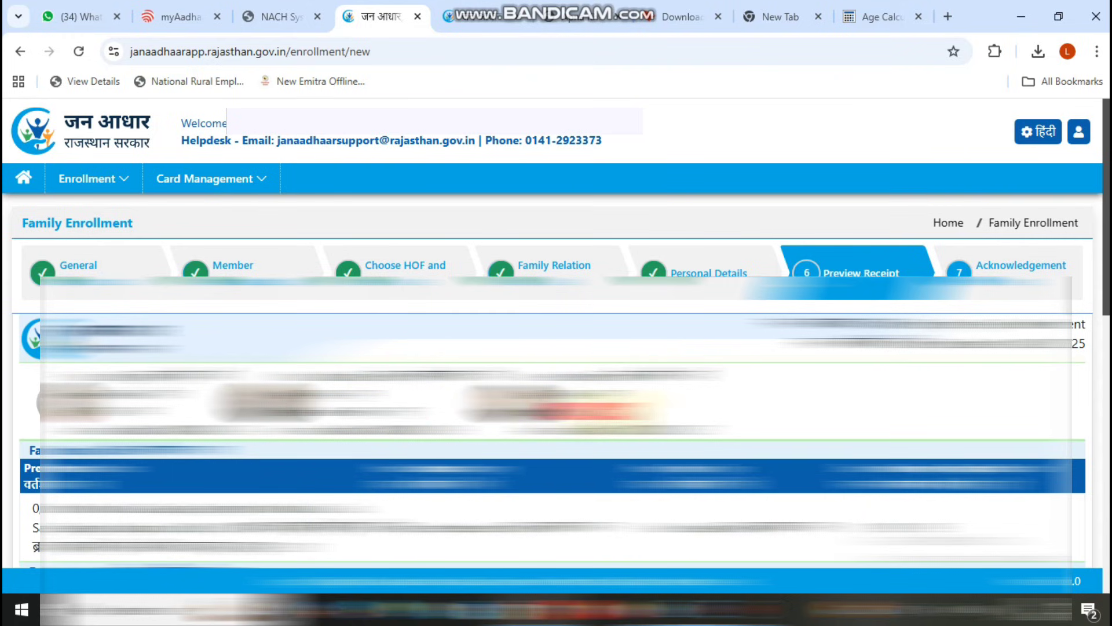
Step: Scroll to the bottom of the preview receipt and start e-Sign, confirming the prompt
scroll(557, 406, down, 4)
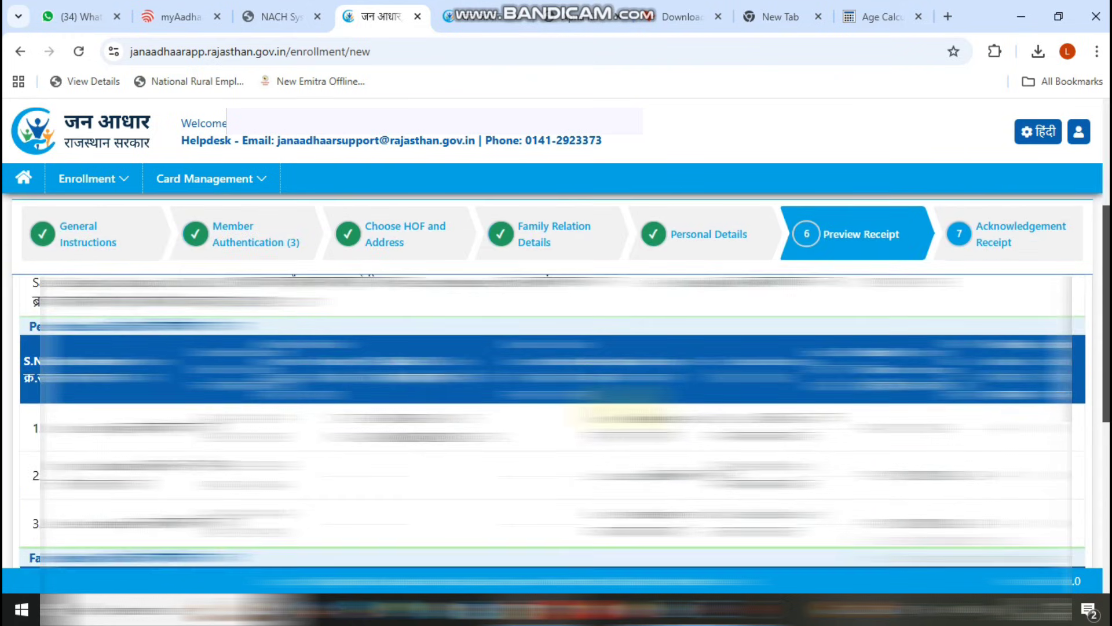
scroll(556, 406, down, 3)
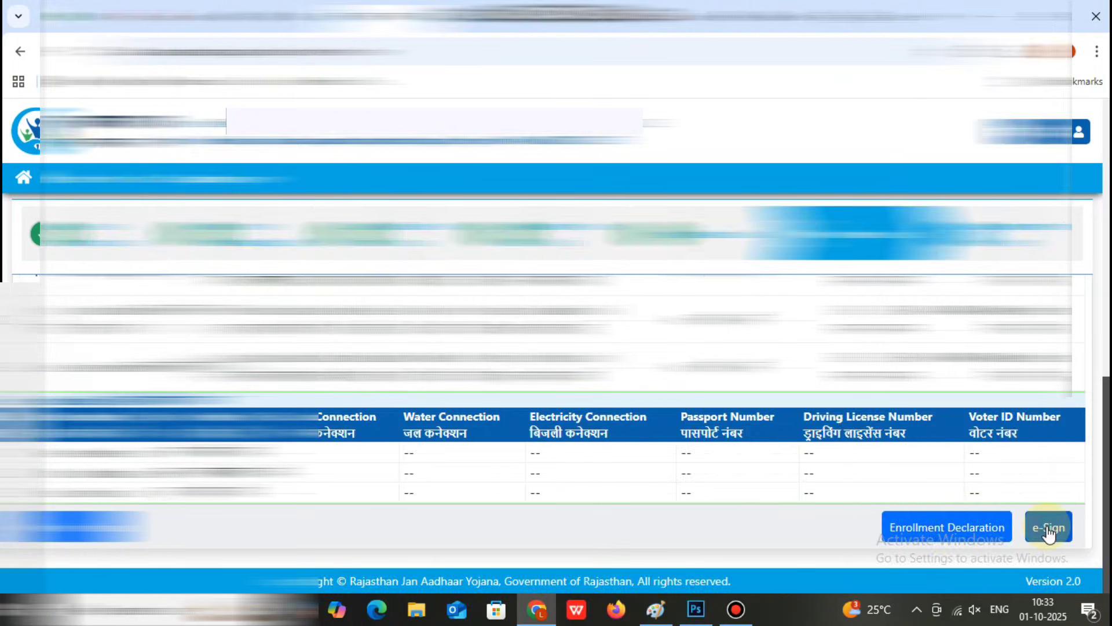
click(1049, 532)
click(642, 395)
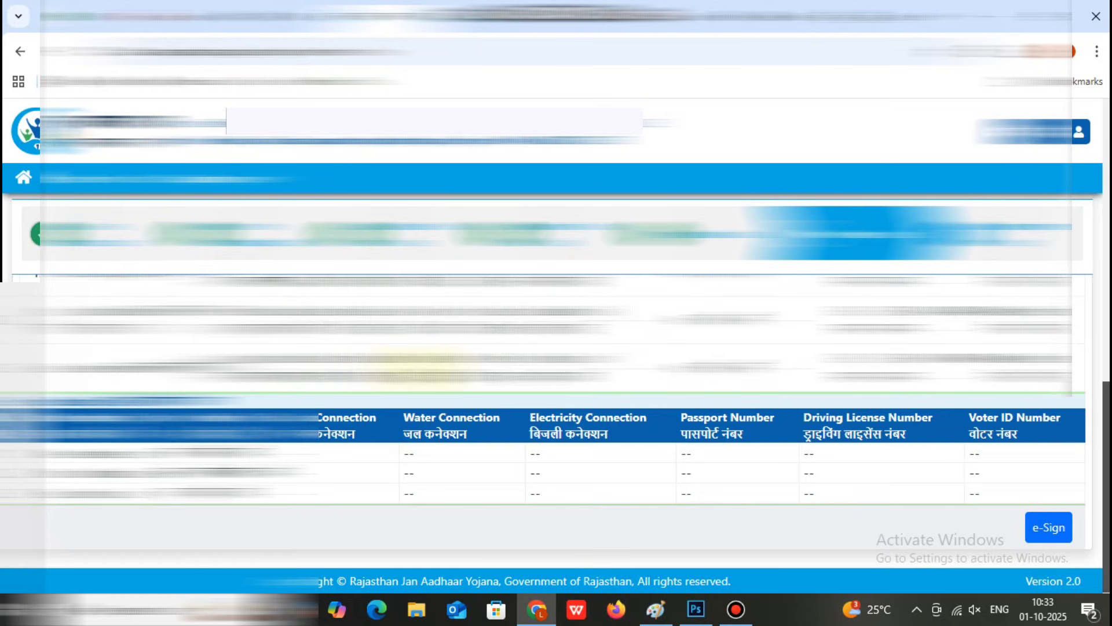
Step: Pick Husband for e-Sign, tick the Aadhaar match and consent boxes, and send the authentication OTP
click(1060, 529)
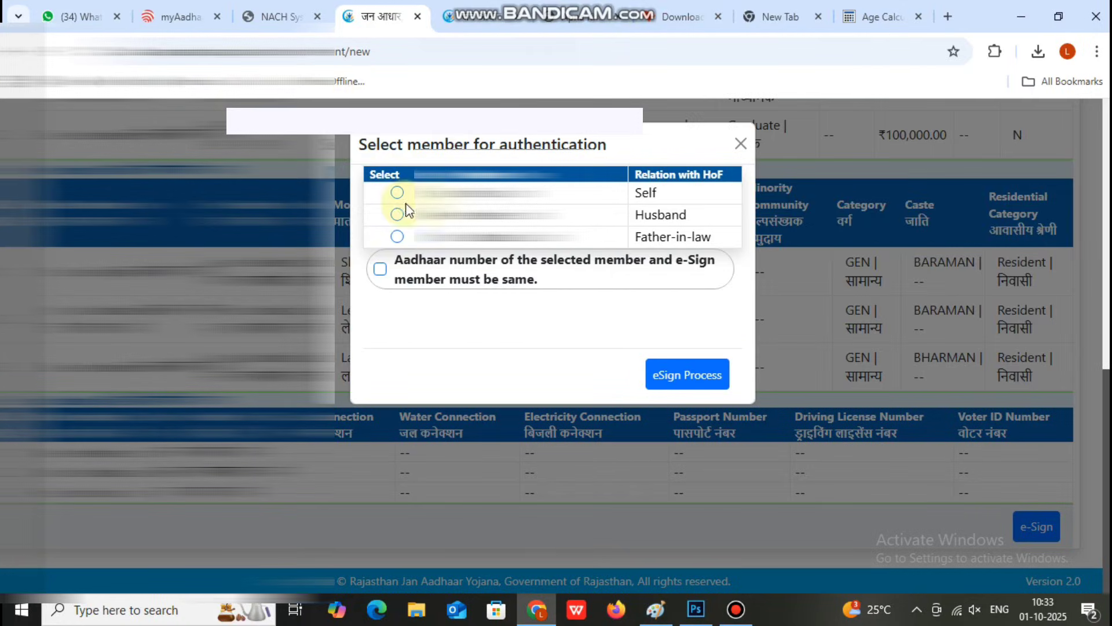
click(397, 214)
click(381, 268)
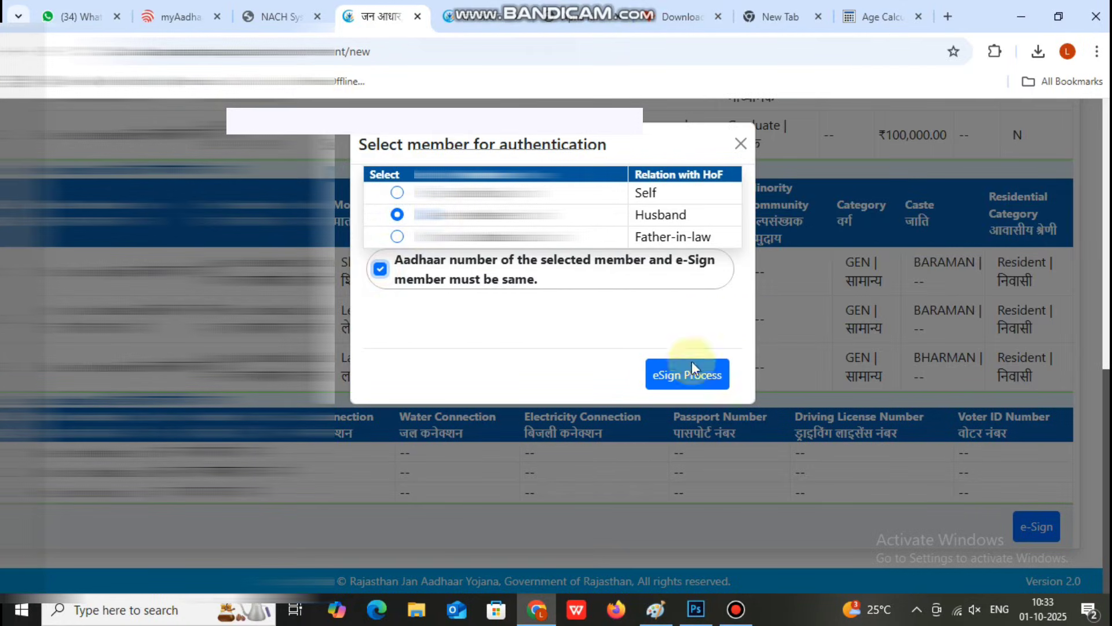
click(695, 377)
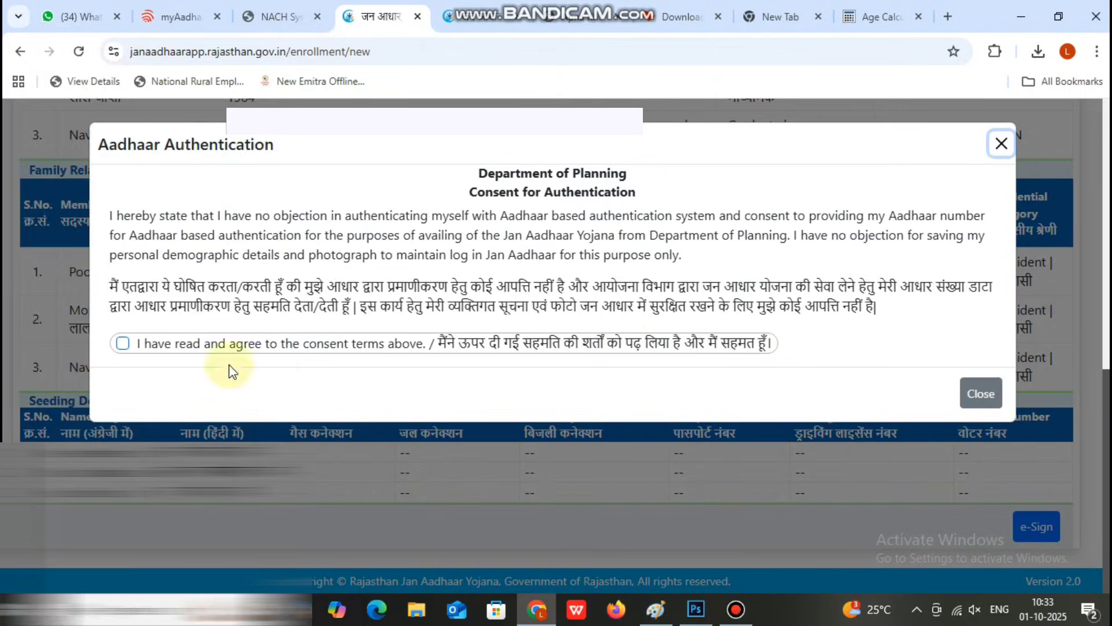
click(122, 343)
click(917, 393)
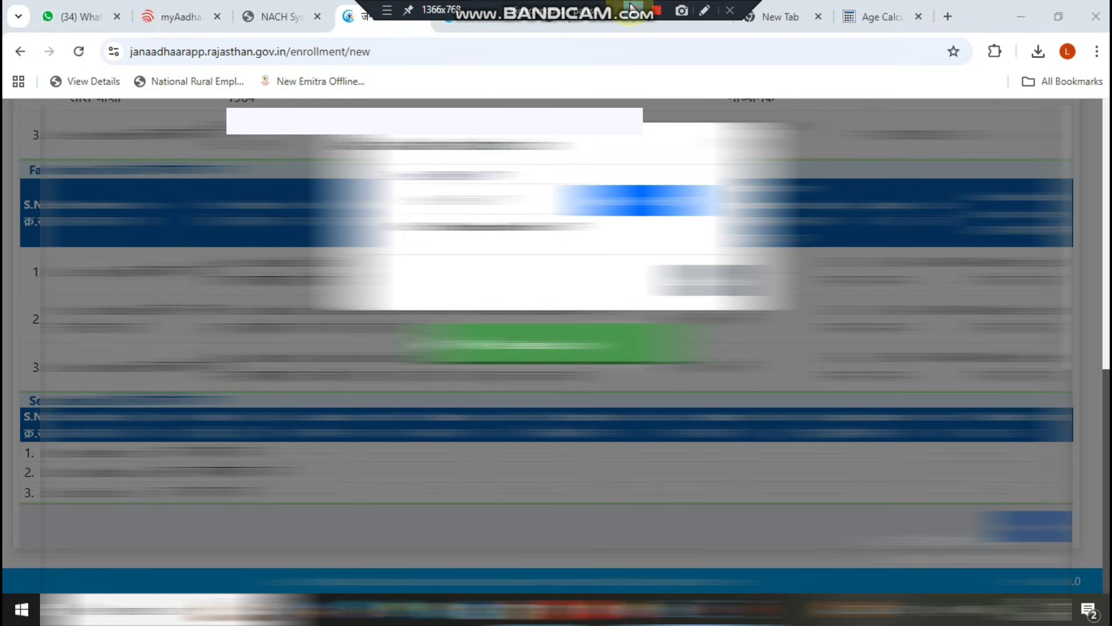
Step: Verify the e-sign OTP and wait for 'Your application has been saved successfully.'
click(556, 344)
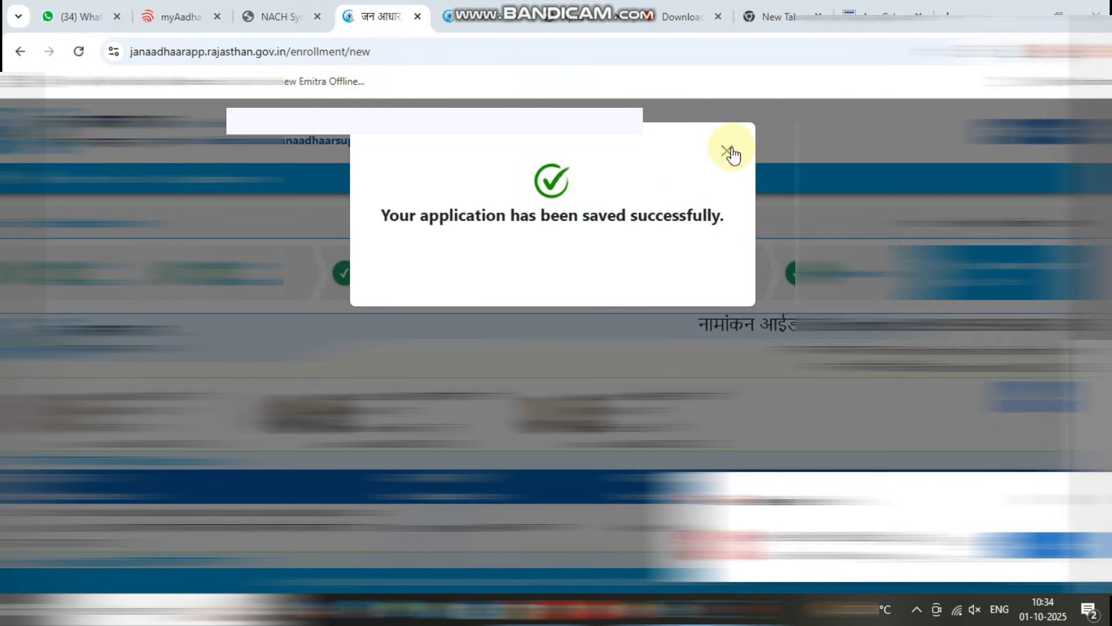
mouse_move(650, 6)
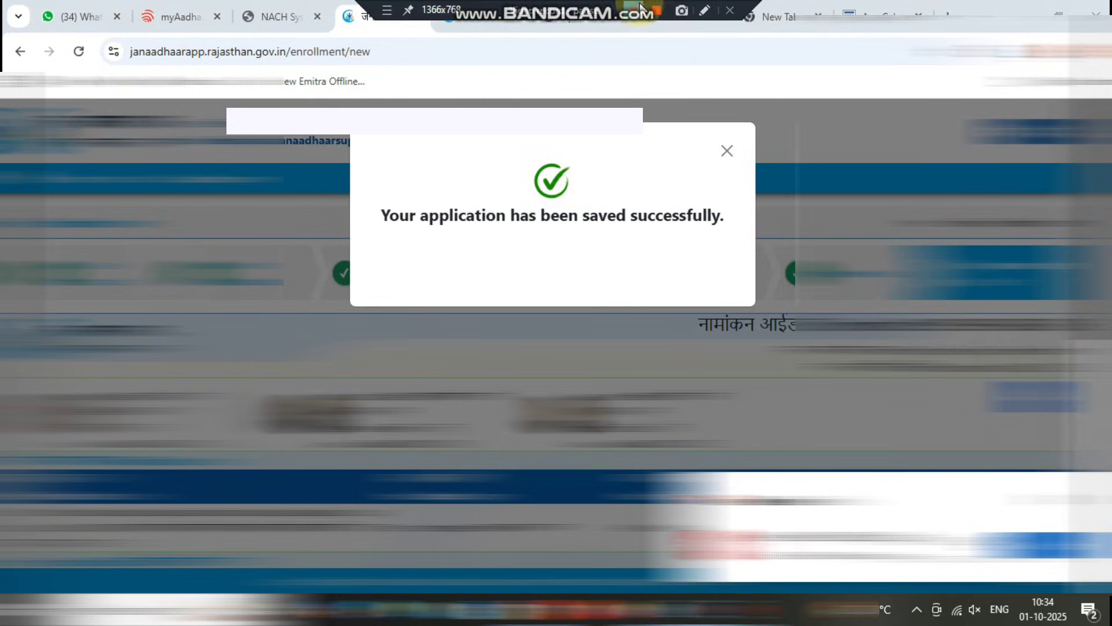